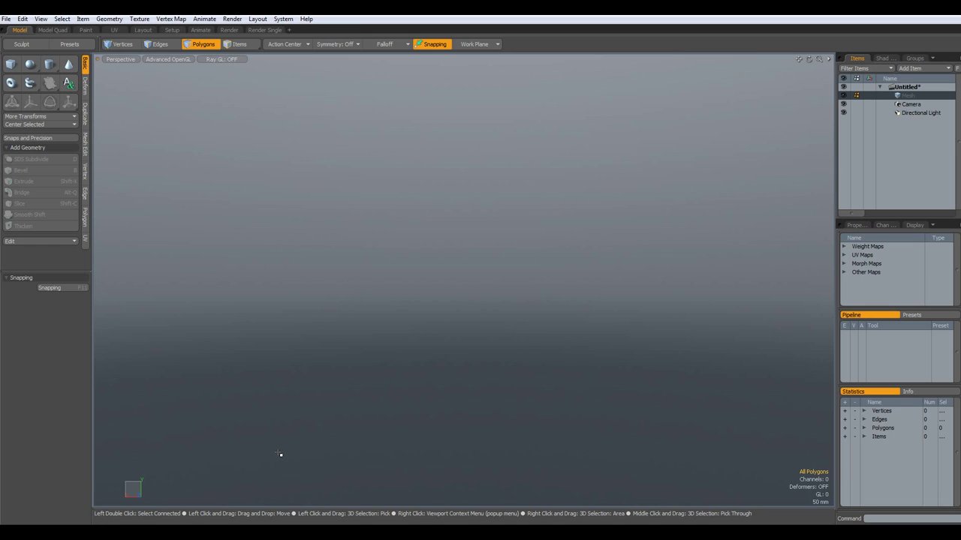
Add a unit sphere at the origin and delete all polygons of its upper half.
left_click(29, 63, "ctrl")
left_click(30, 66, "ctrl")
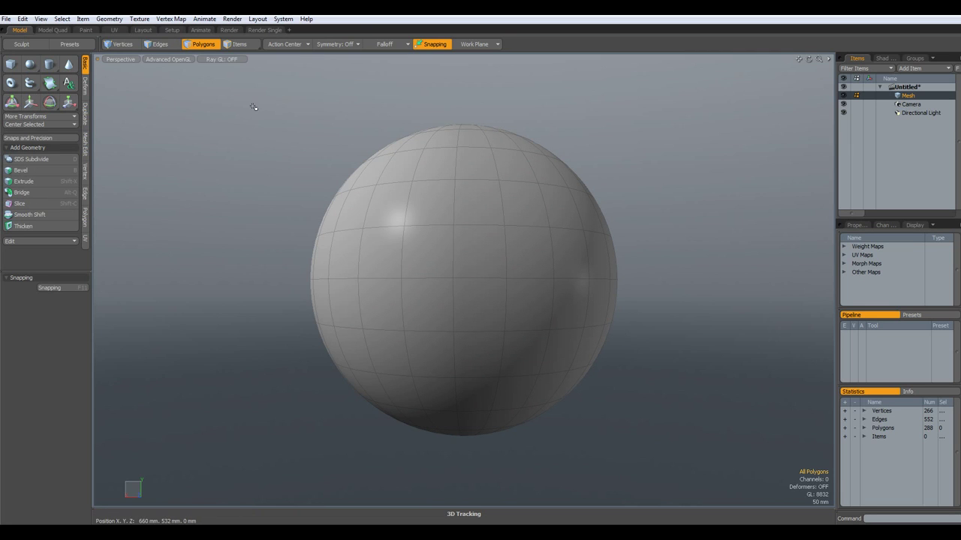
right_click_drag(251, 93, 721, 348)
right_click_drag(204, 101, 705, 312)
key("Delete")
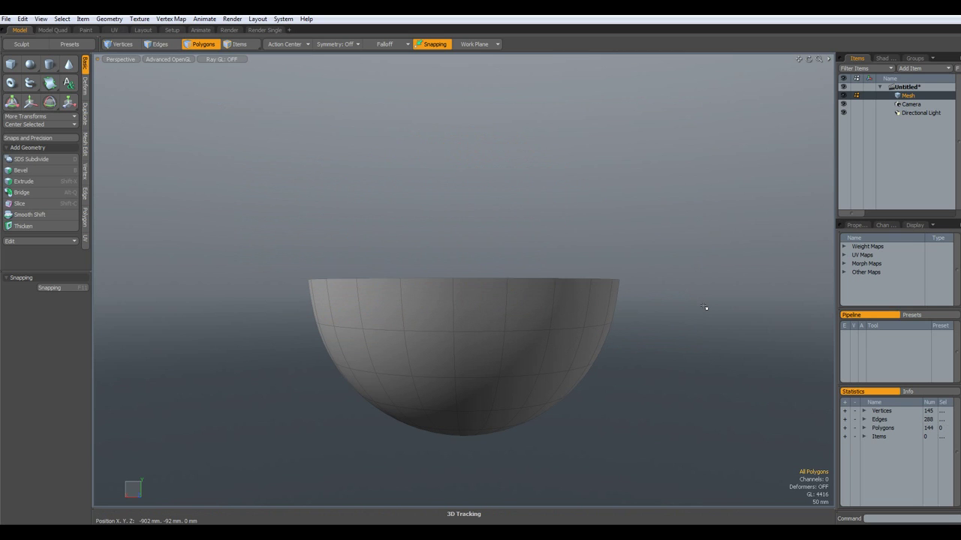
Thicken the open hemisphere inward with an offset of about -128 mm to form a solid-walled bowl.
left_click_drag(514, 350, 463, 288, "alt")
key("3")
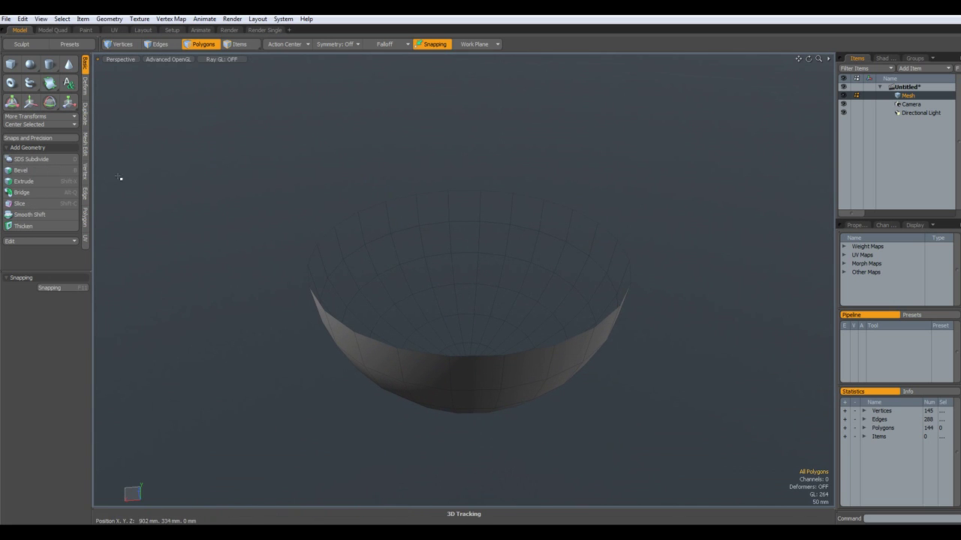
left_click(41, 226)
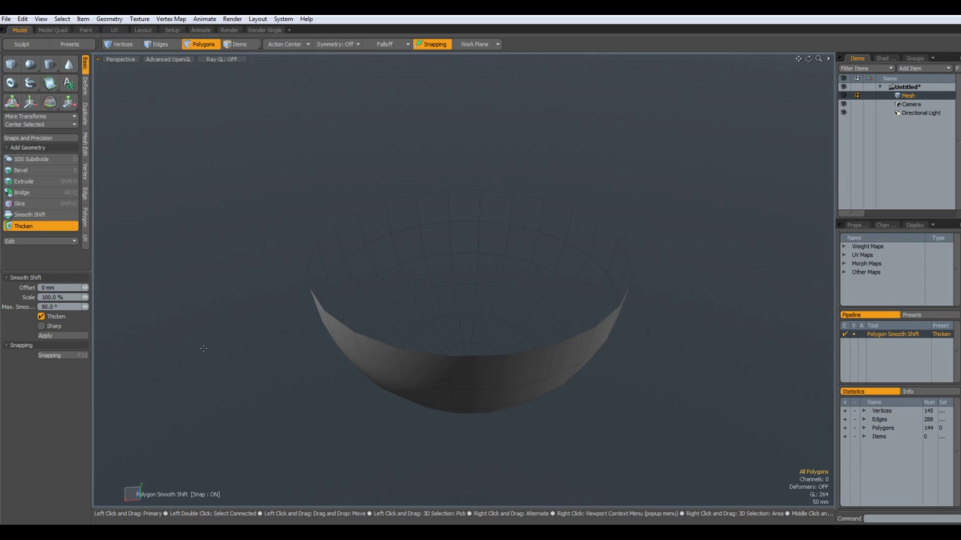
left_click(267, 358)
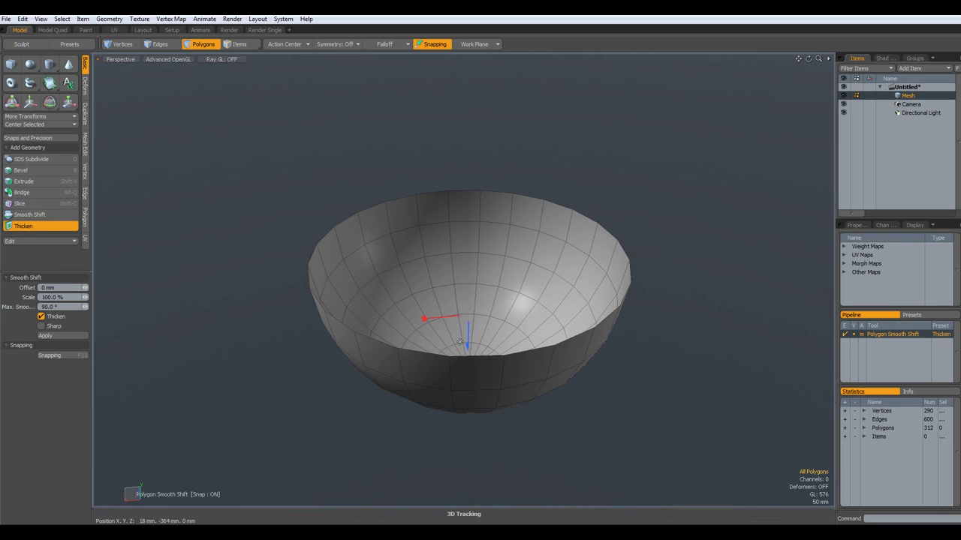
left_click_drag(468, 350, 468, 354)
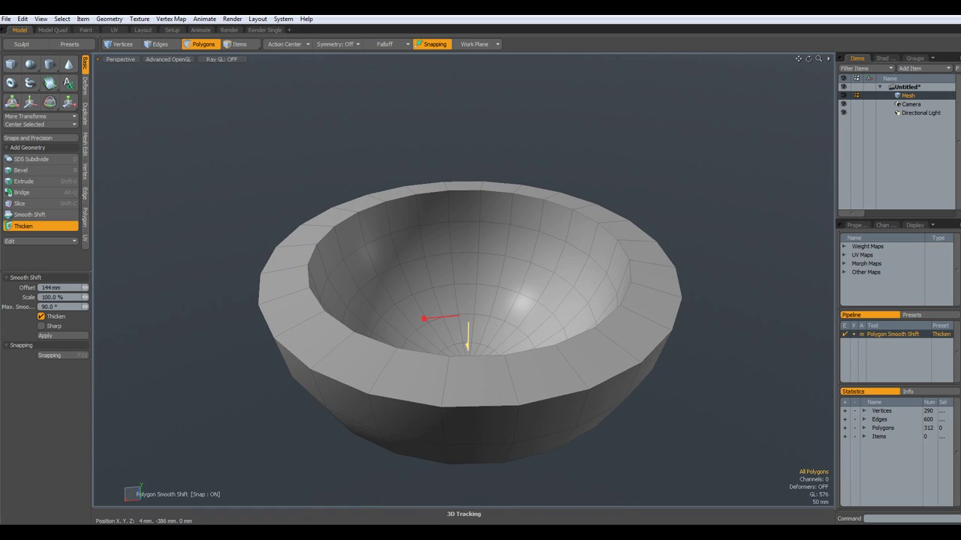
left_click_drag(468, 349, 468, 254)
left_click_drag(468, 343, 468, 450)
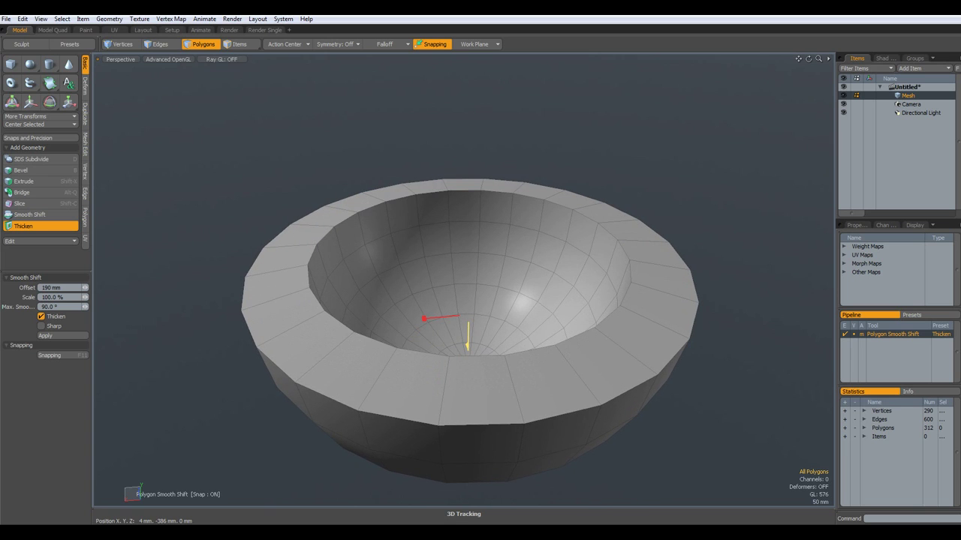
left_click_drag(468, 355, 468, 339)
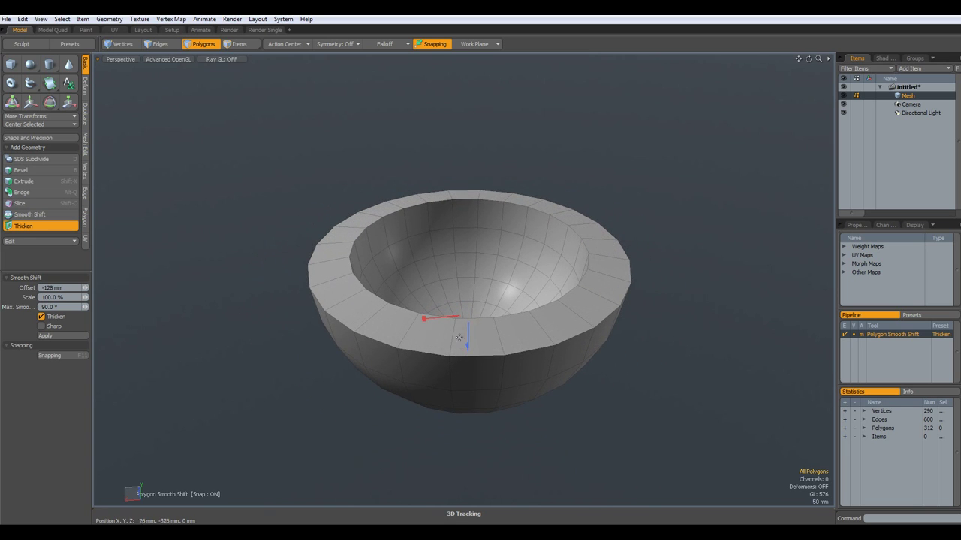
Enable the Sharp option for the bowl's thickening and finish the Thicken operation.
left_click_drag(445, 386, 451, 337, "alt")
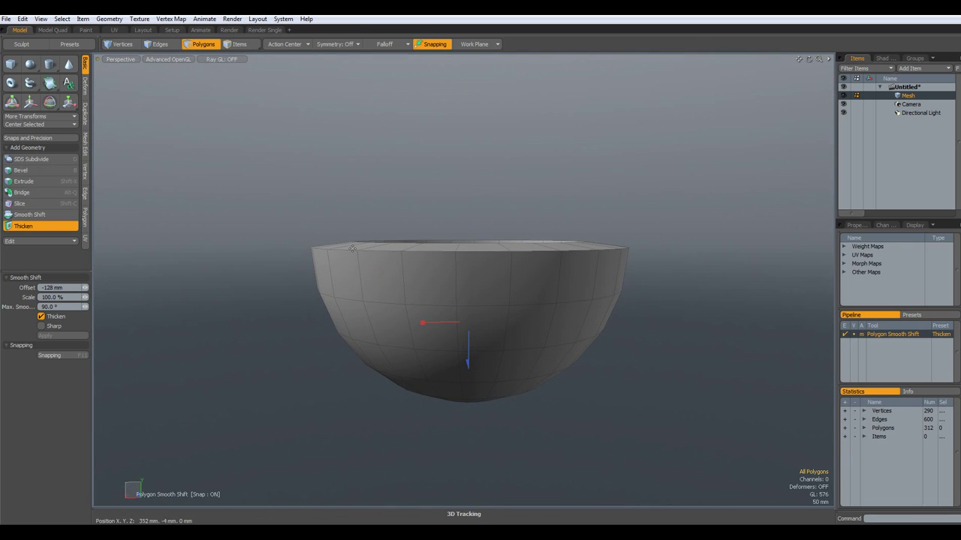
left_click_drag(493, 267, 476, 360, "alt")
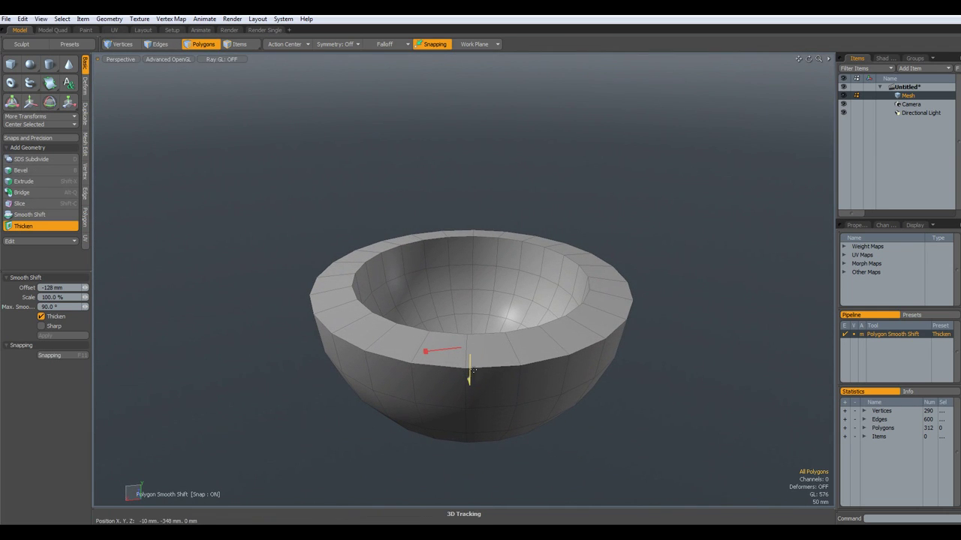
left_click(41, 326)
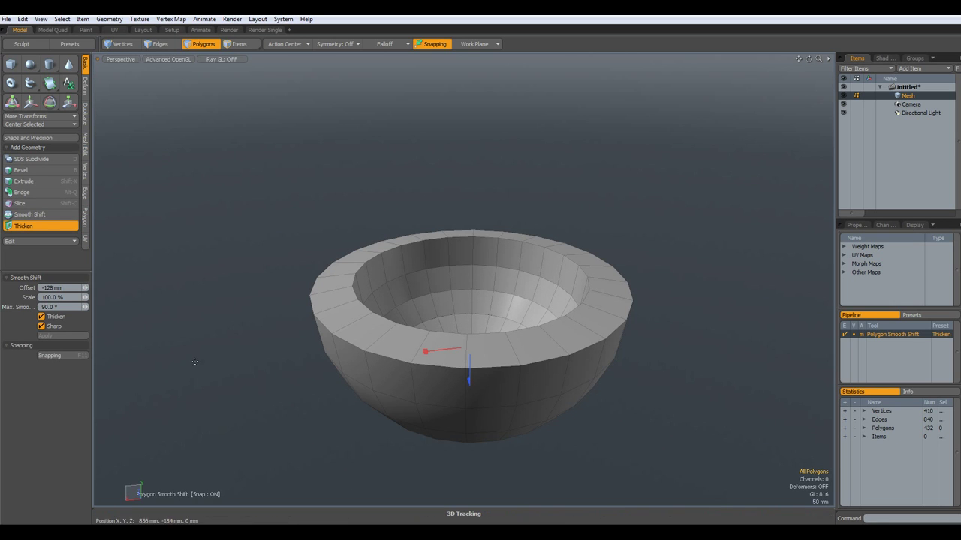
scroll(518, 273, "up", 5)
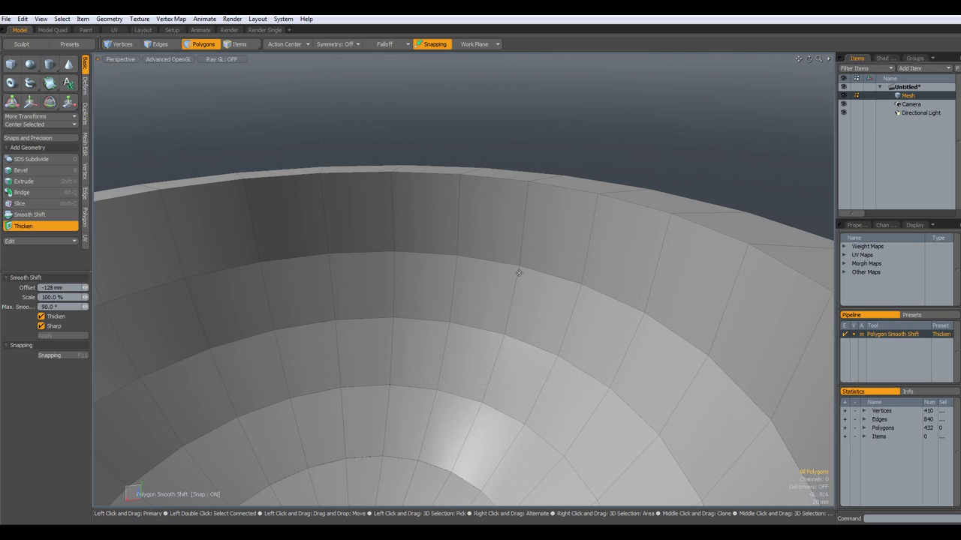
key("space")
Convert the thickened bowl to a smooth subdivision surface.
key("2")
scroll(446, 267, "down", 5)
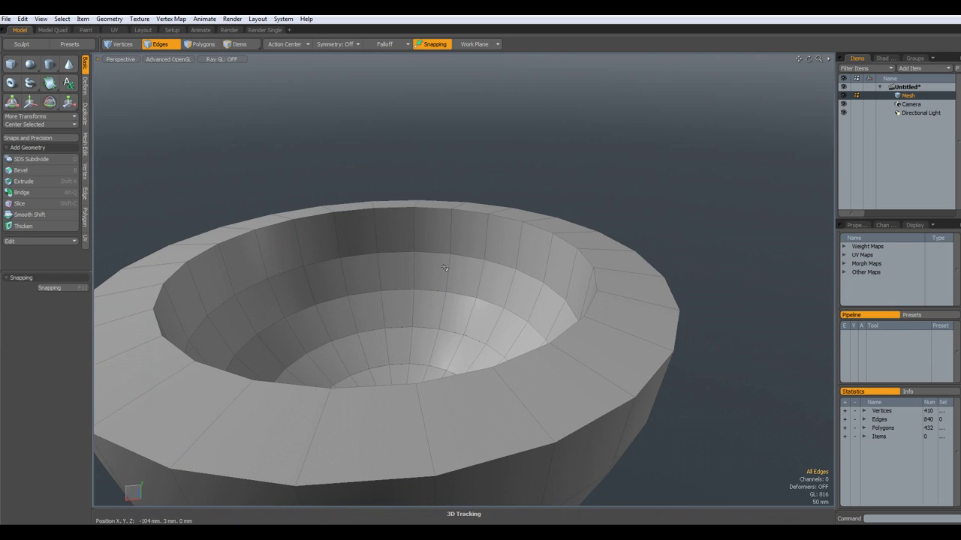
scroll(445, 271, "down", 5)
scroll(446, 273, "up", 3)
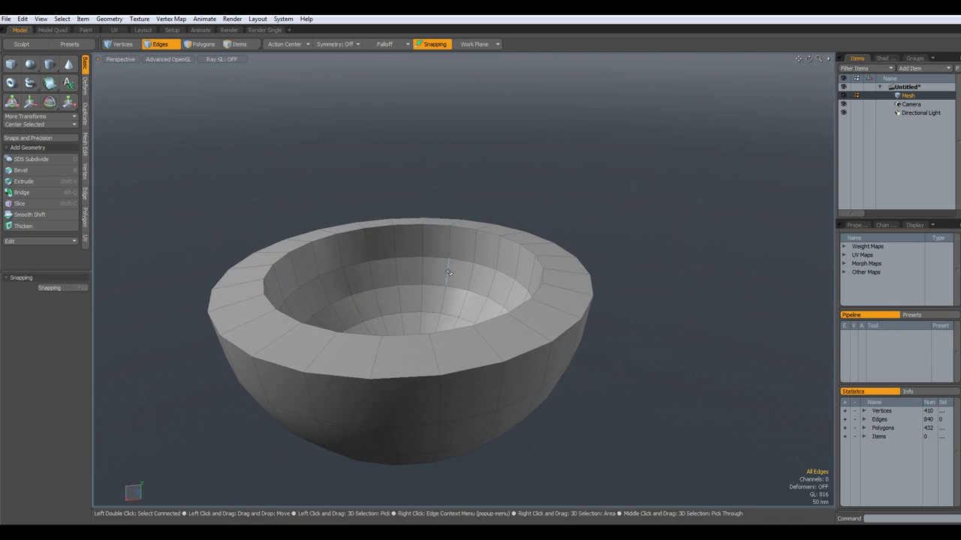
left_click_drag(420, 283, 464, 283, "alt+shift")
key("Tab")
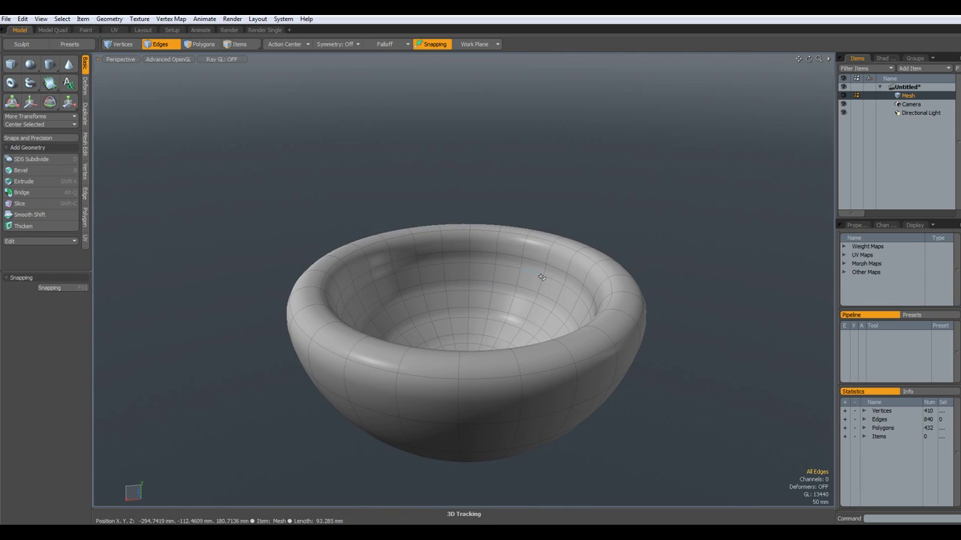
Select the five narrow polygon loops inside the bowl and assign them a material with a light pink colour (RGB 249, 210, 224).
key("3")
mouse_move(517, 265)
left_mouse_down()
mouse_move(530, 268)
mouse_move(525, 287)
mouse_move(501, 308)
mouse_move(525, 348)
mouse_move(496, 344)
mouse_move(469, 361)
left_mouse_up()
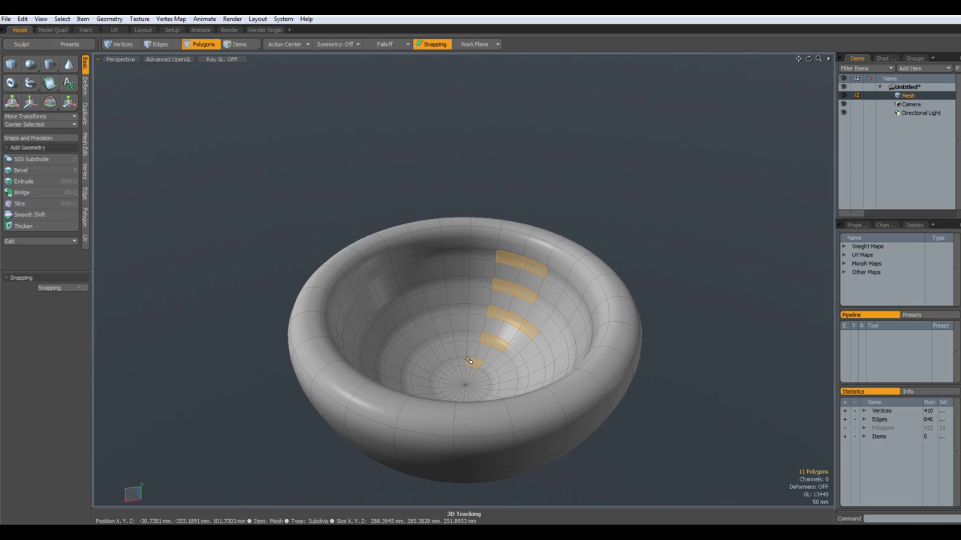
key("l")
key("m")
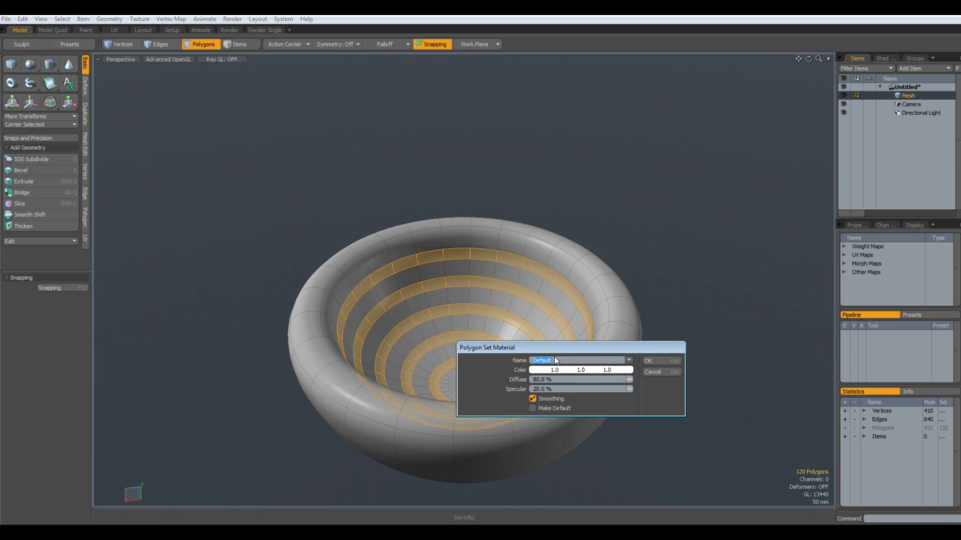
left_click(621, 371)
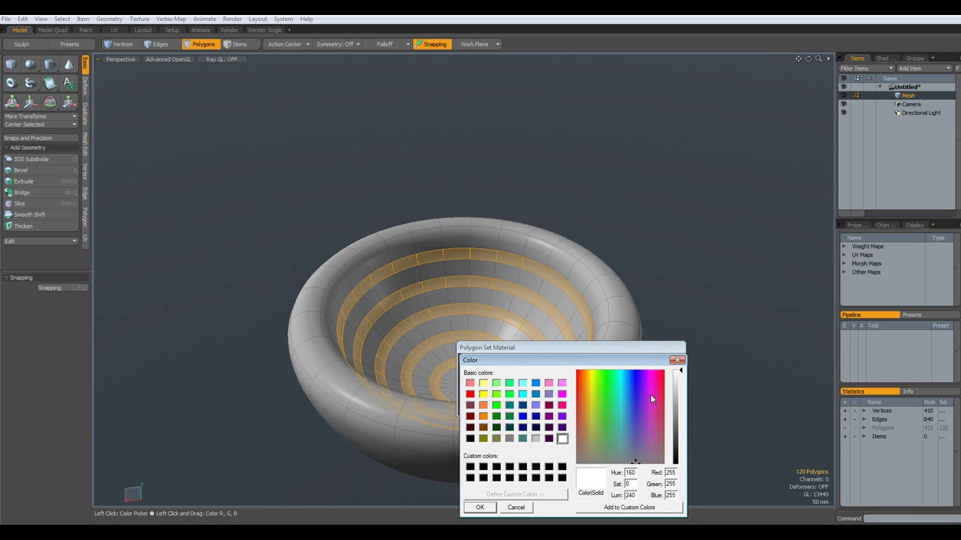
left_click(659, 395)
left_click(675, 375)
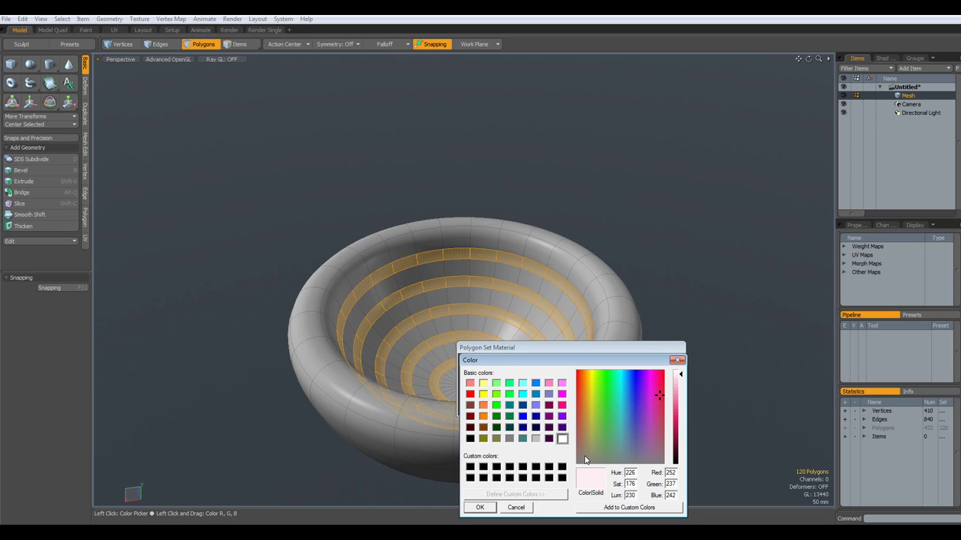
left_click(679, 383)
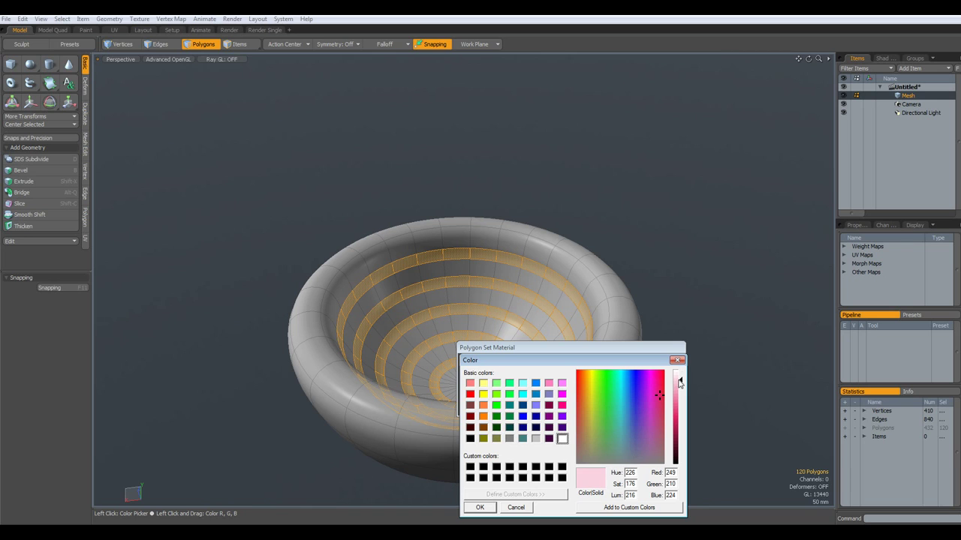
left_click(481, 507)
left_click(653, 362)
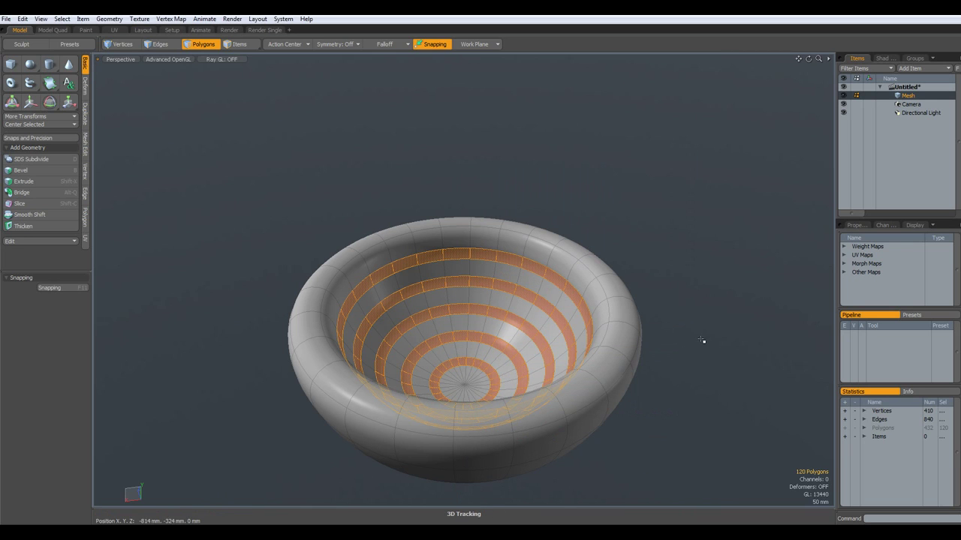
Select all connected polygons of the bowl and delete them to empty the mesh.
key("1")
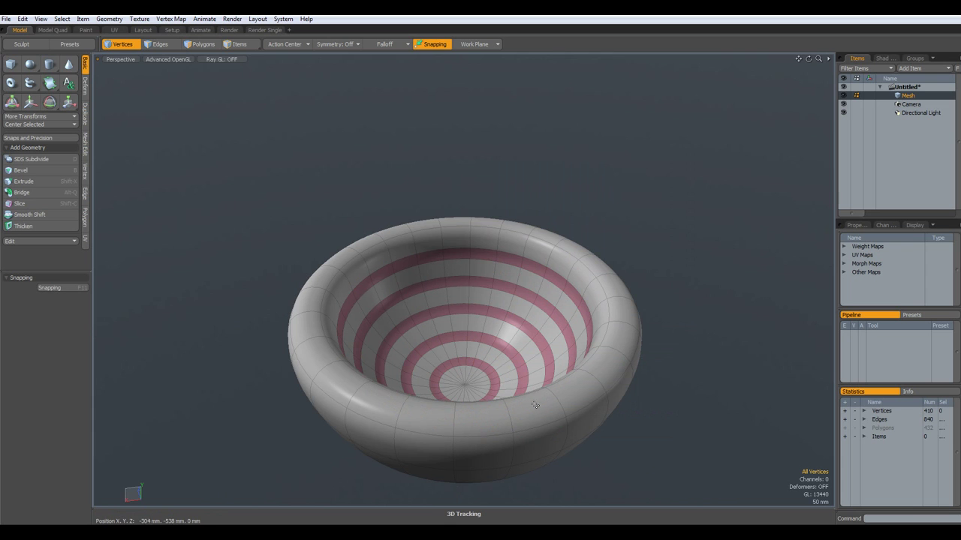
left_click_drag(405, 294, 394, 323, "alt")
left_click_drag(402, 370, 265, 260, "alt+shift")
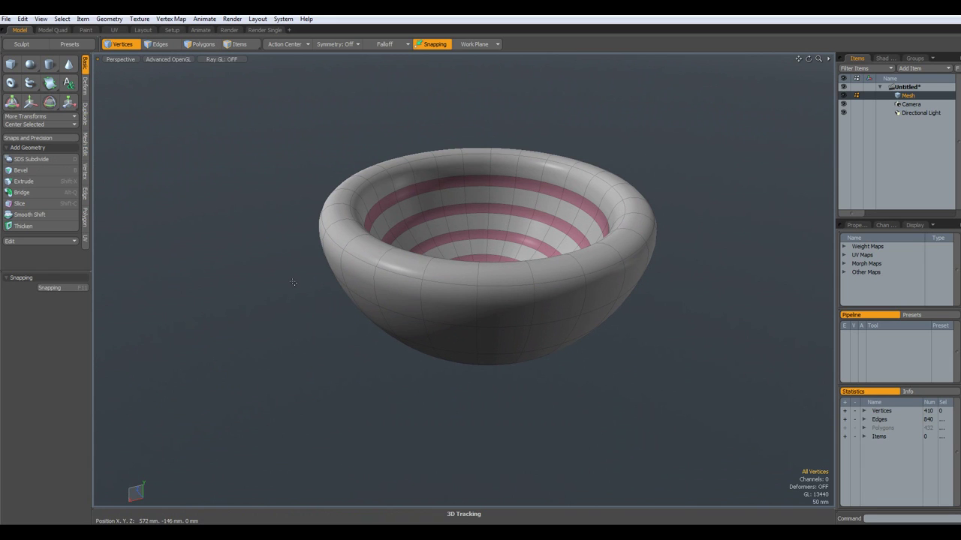
key("2")
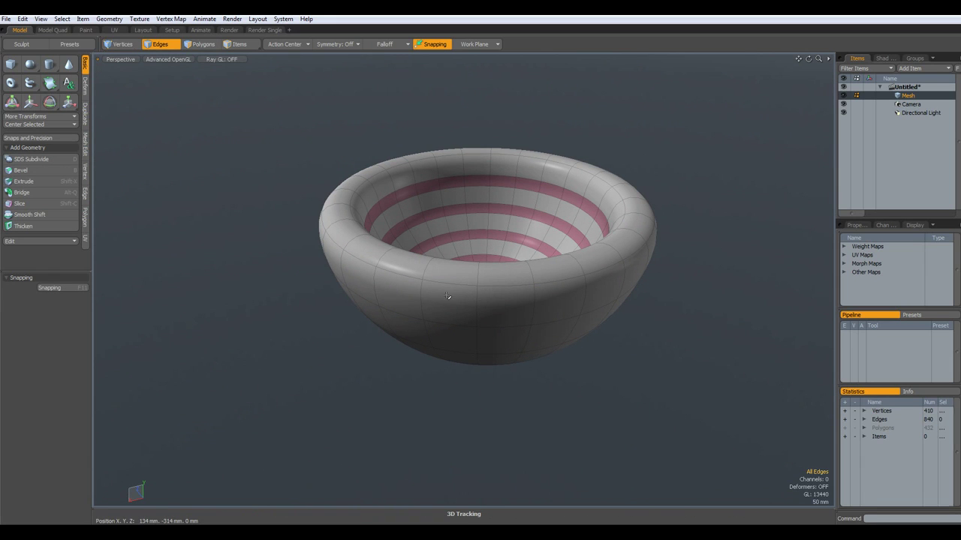
key("3")
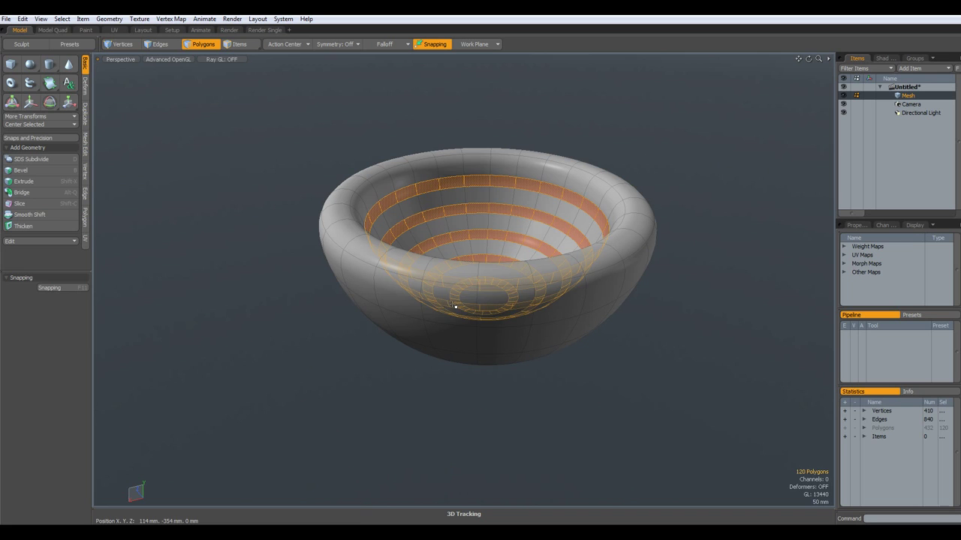
left_click(452, 304)
double_click(453, 306)
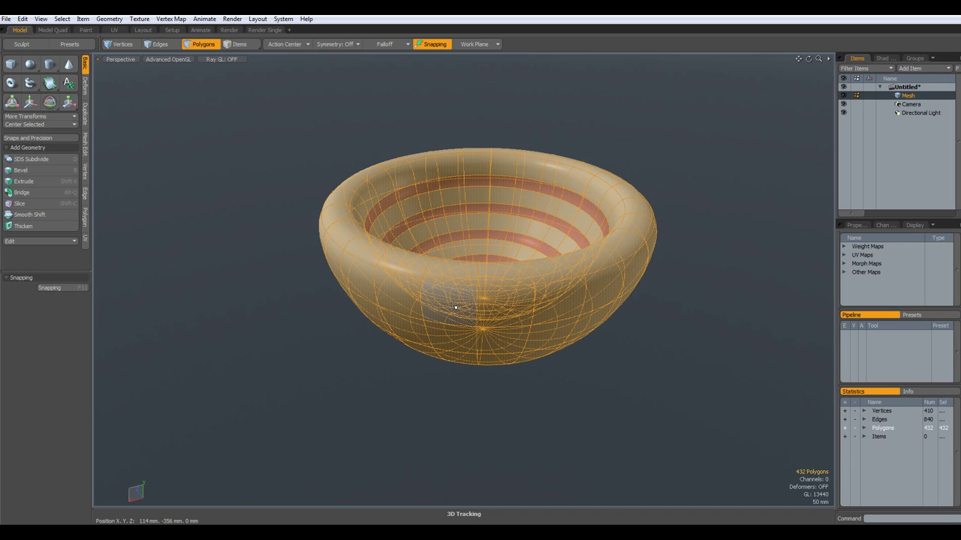
key("Delete")
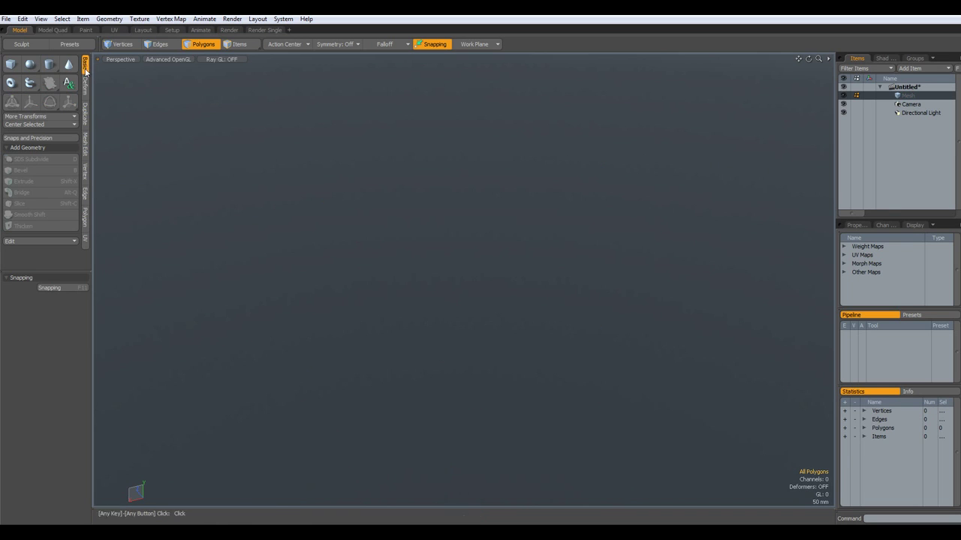
Add a 1 m unit cube and delete its top polygon to leave an open box.
left_click(11, 65)
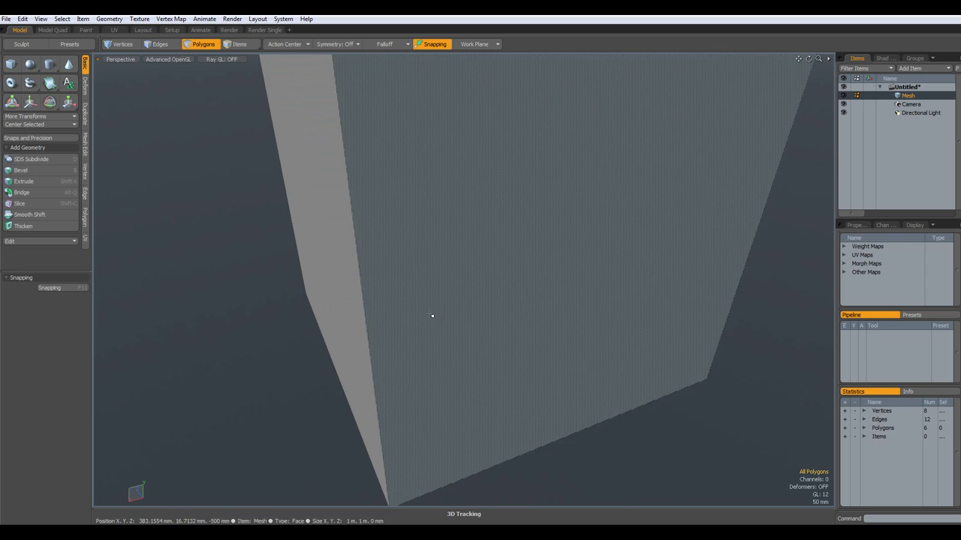
key("a")
left_click_drag(481, 339, 461, 189, "alt")
left_click(457, 180)
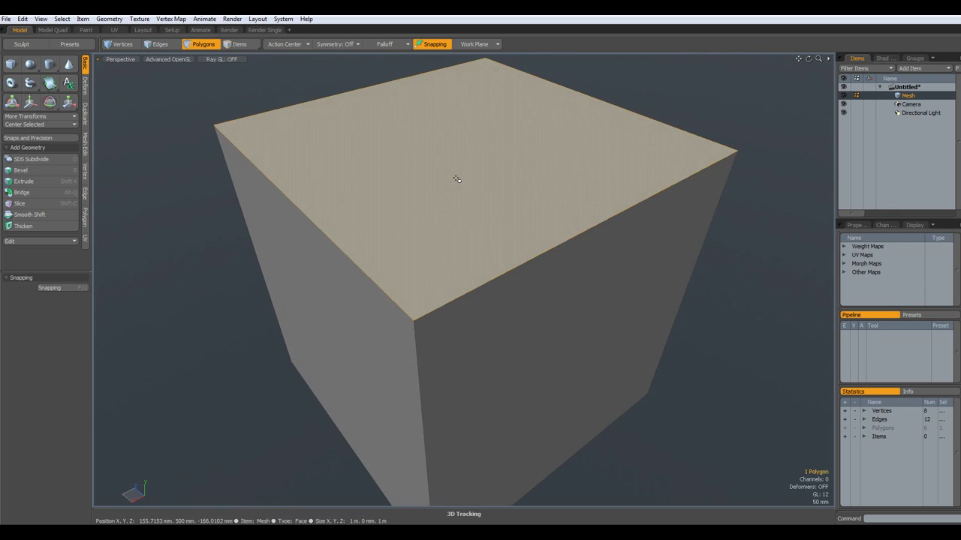
key("Delete")
scroll(457, 180, "down", 5)
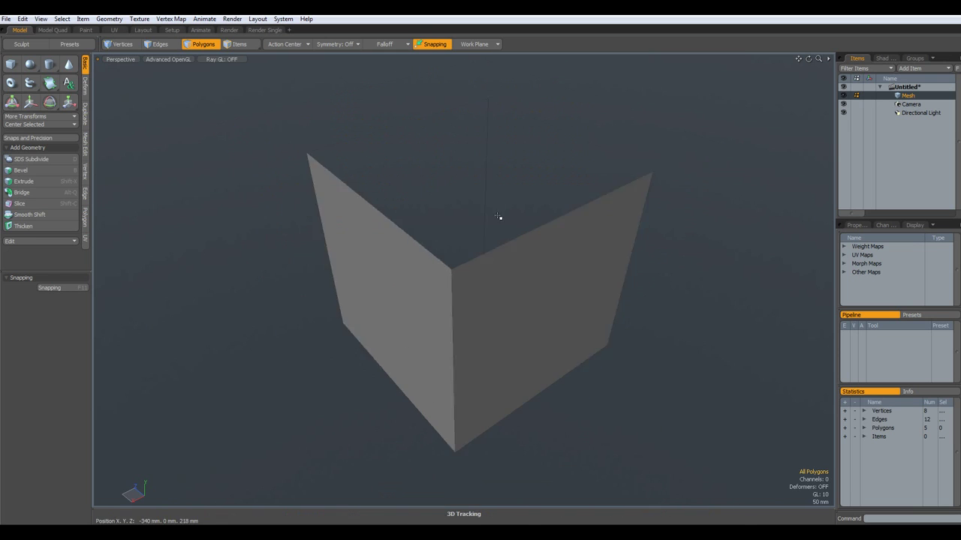
Activate Thicken for the open box with the Sharp option turned off.
left_click_drag(491, 270, 436, 324, "alt")
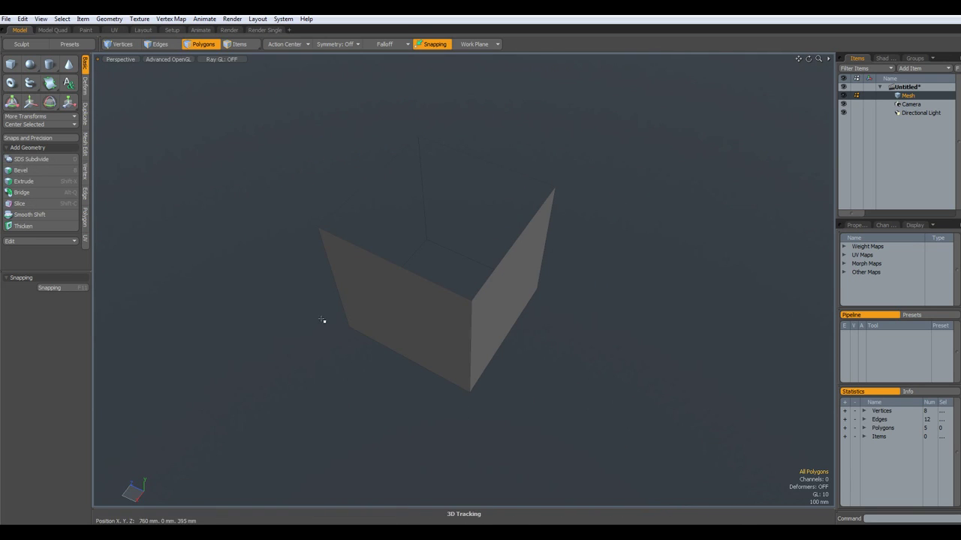
left_click(20, 230)
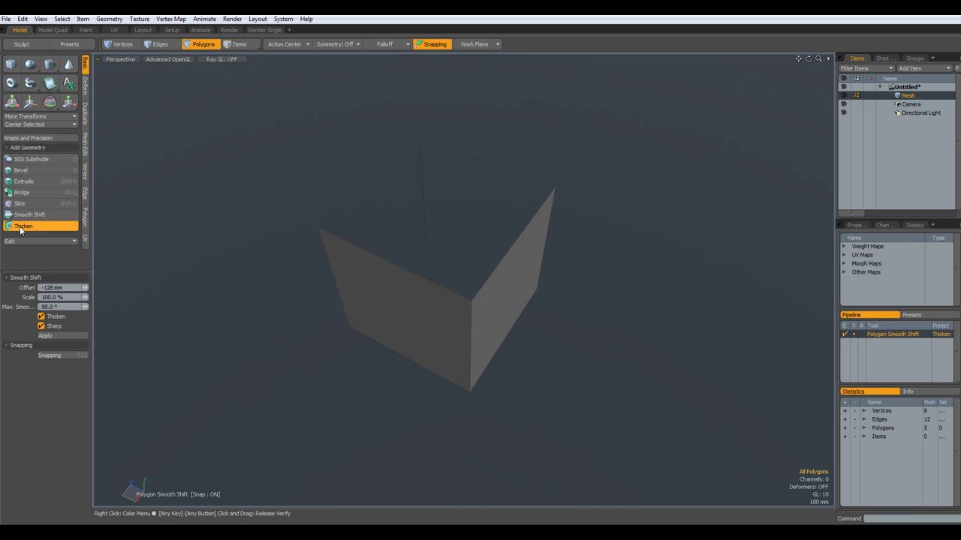
left_click(41, 326)
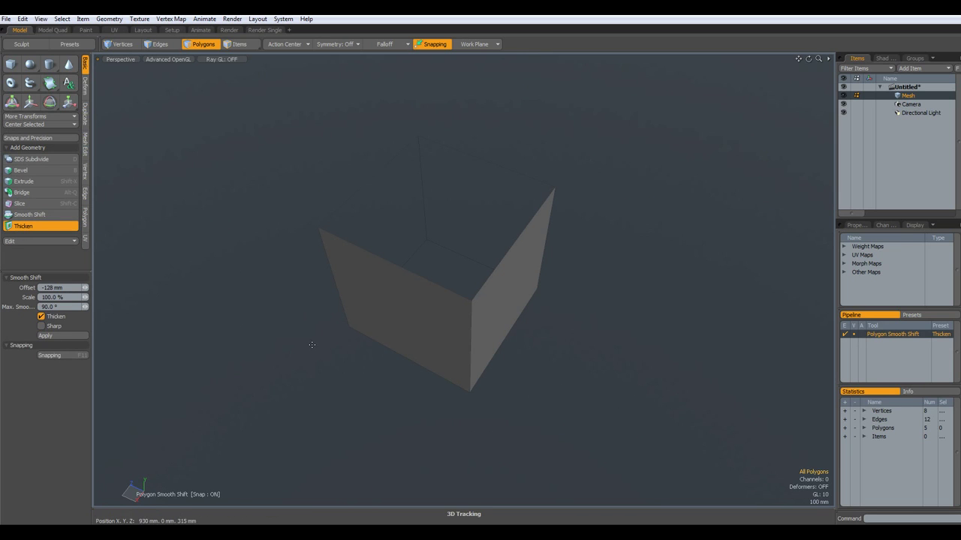
left_click(422, 246)
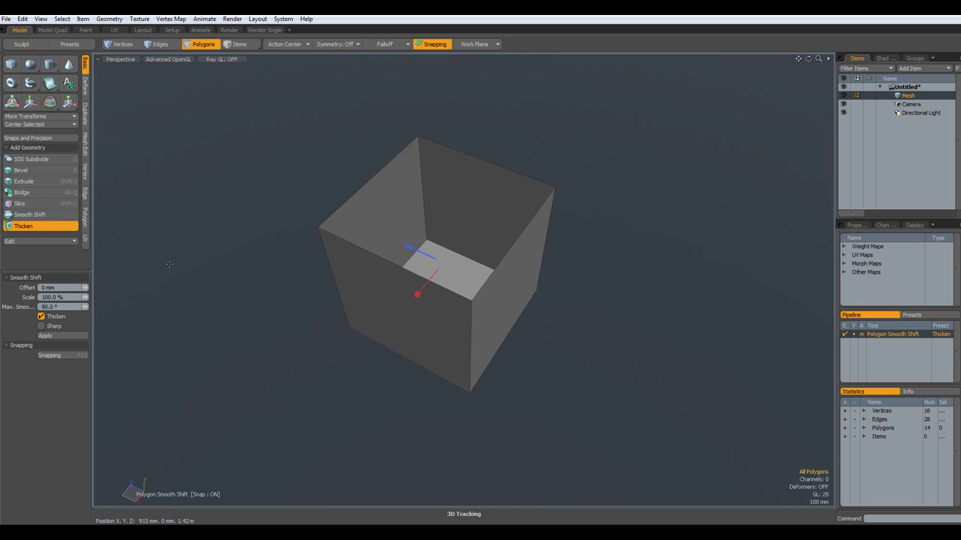
key("ctrl")
key("ctrl+z")
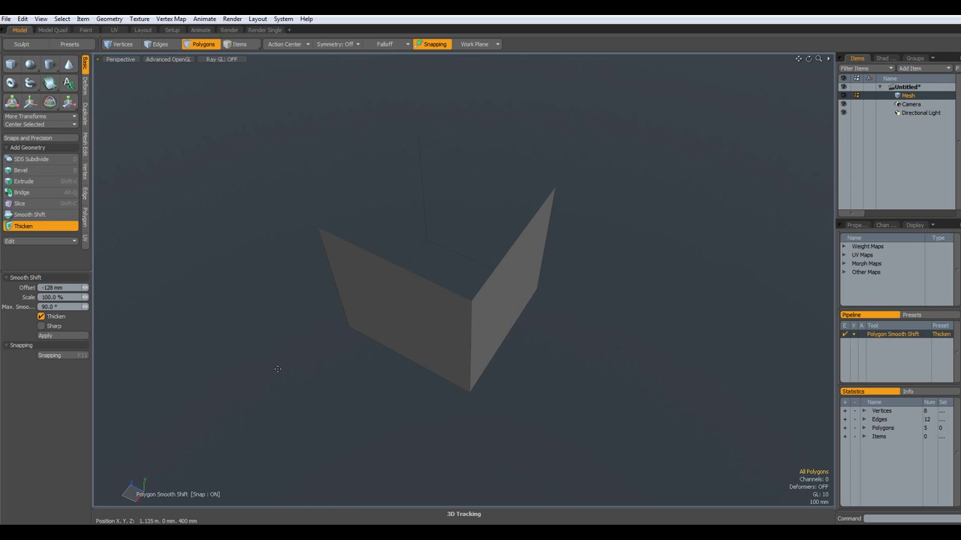
Select all connected polygons of the open box and thicken them inward with an offset of about -164 mm and Sharp off.
key("space")
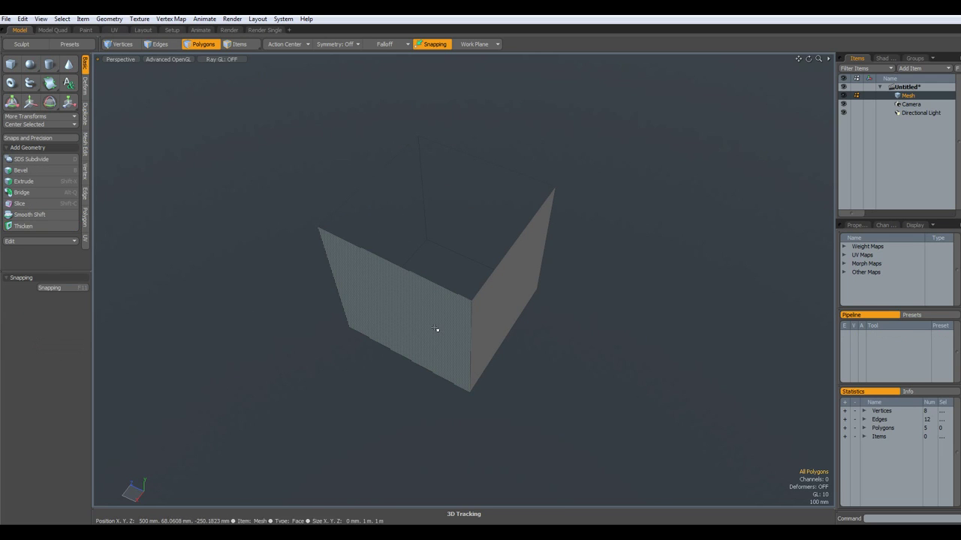
double_click(435, 329)
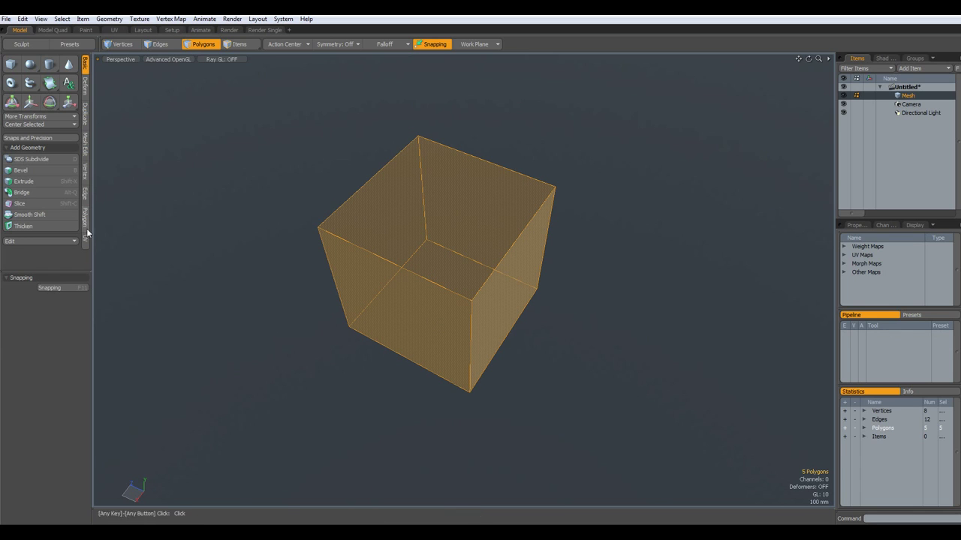
left_click(23, 226)
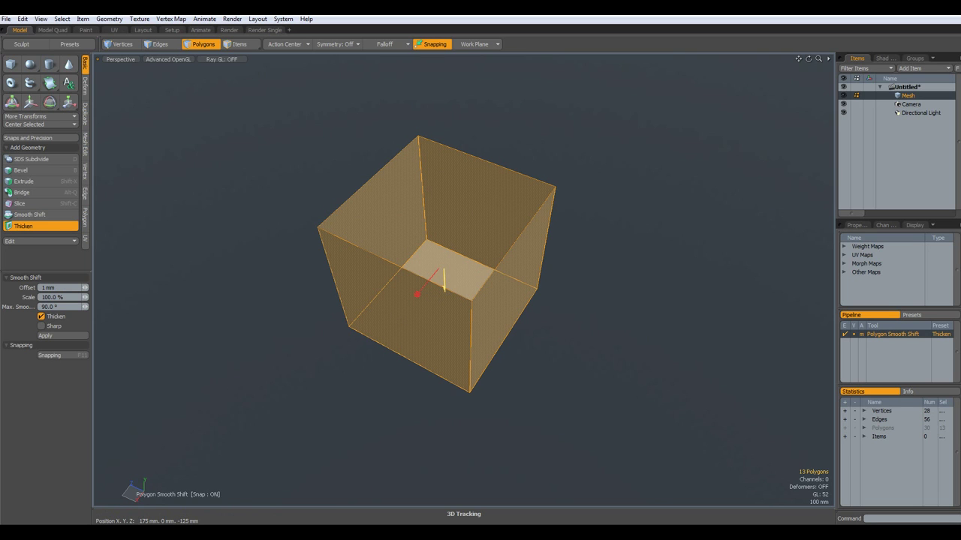
left_click_drag(444, 288, 447, 255)
left_click_drag(441, 315, 505, 297)
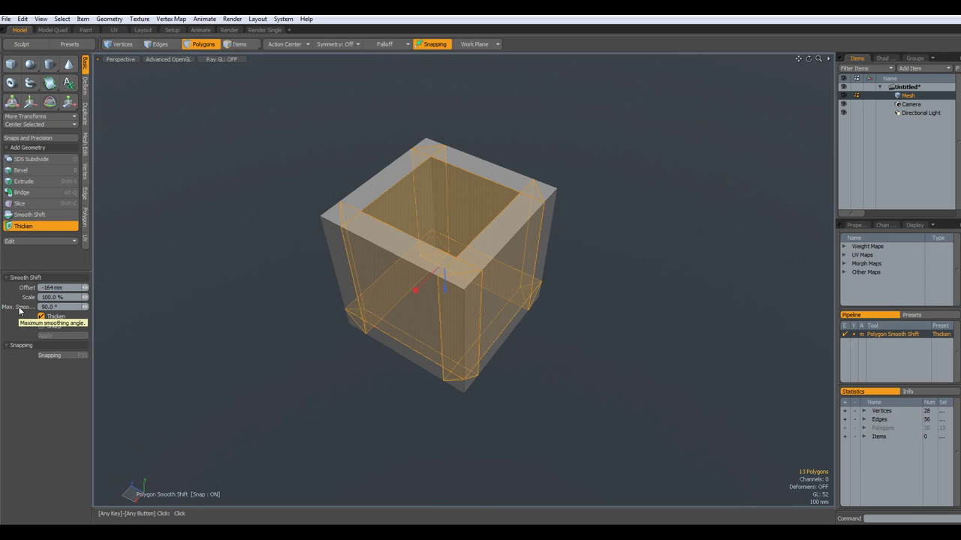
Set the Thicken maximum smoothing angle to 90.1° and inspect the wall thickness from the front.
left_click(63, 307)
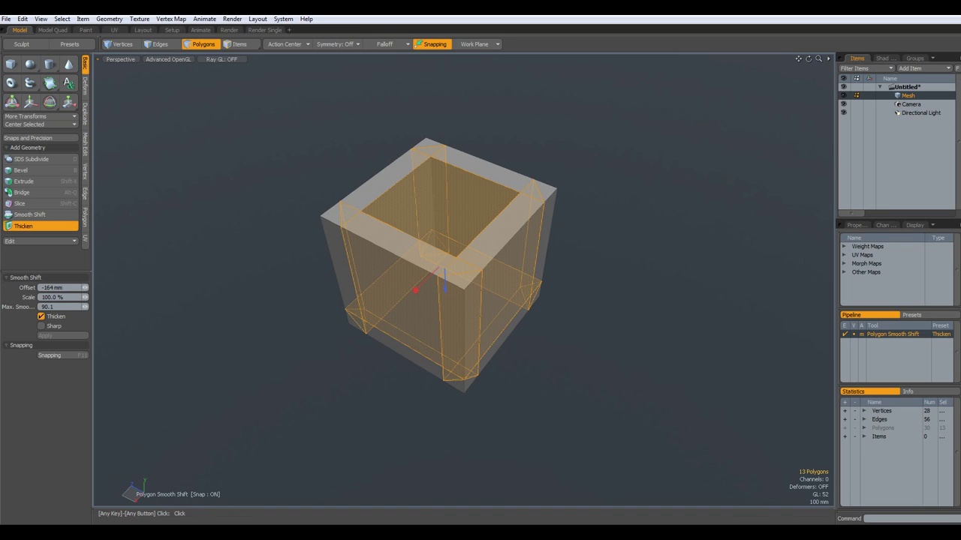
key("Return")
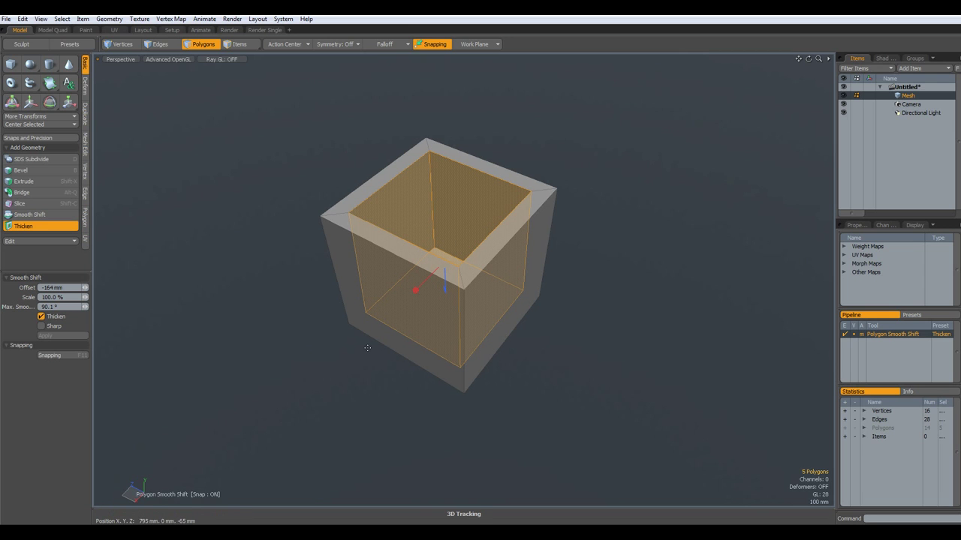
left_click_drag(535, 408, 443, 327, "alt")
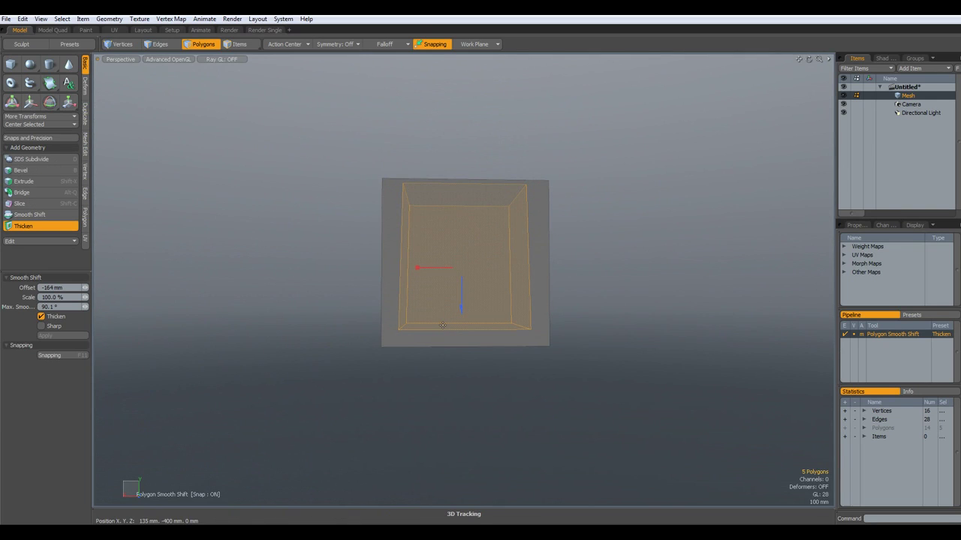
key("KP_2")
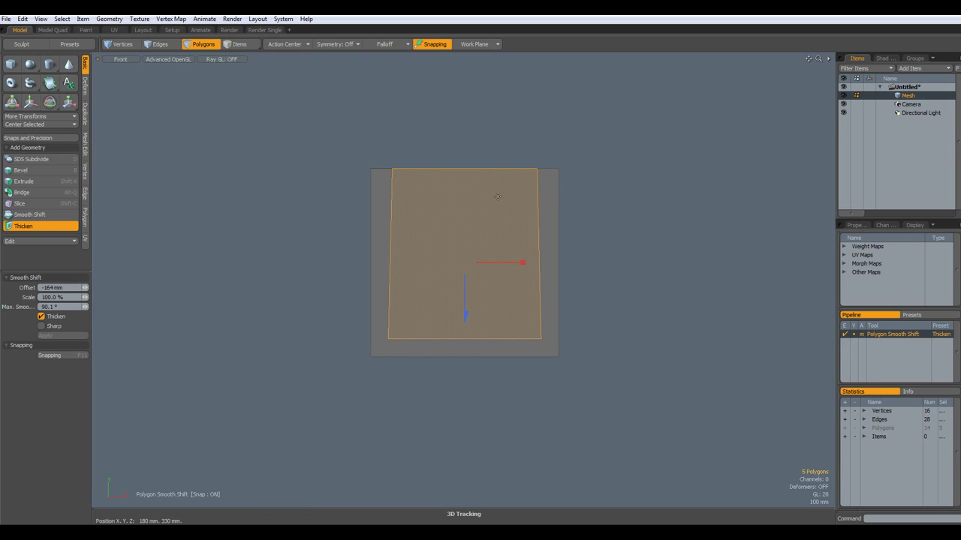
Turn on Sharp for the thickened box and vary the offset, ending at about -289 mm.
left_click(42, 326)
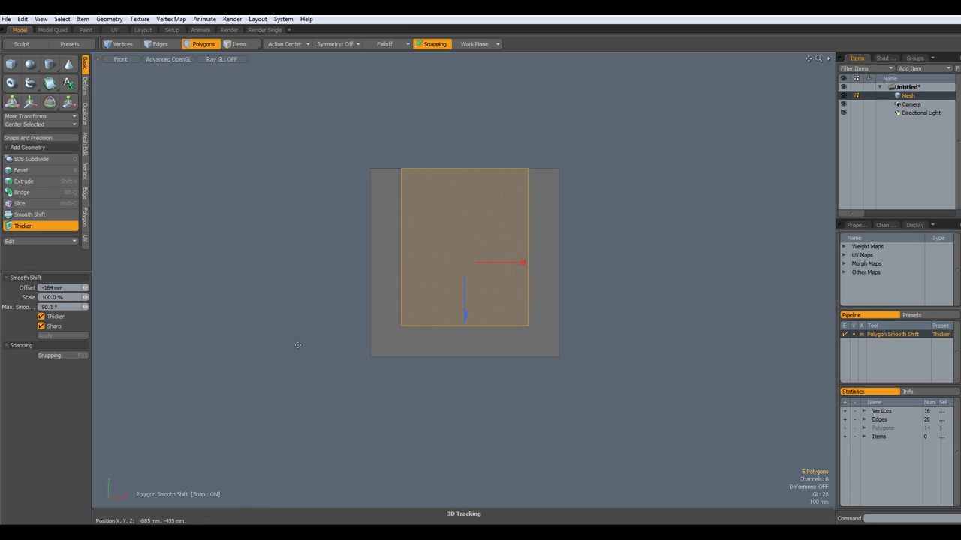
key("ctrl+space")
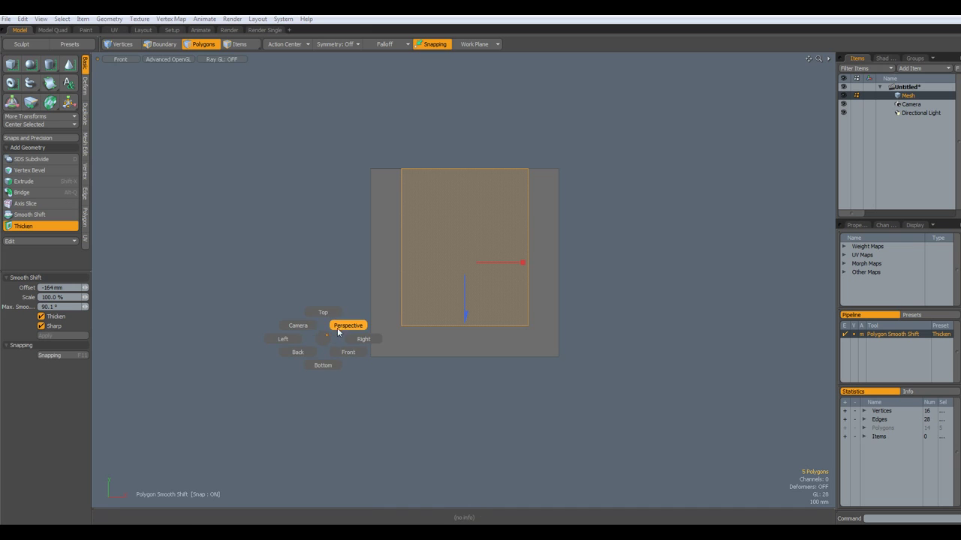
left_click(342, 325)
left_click_drag(285, 295, 314, 373, "alt")
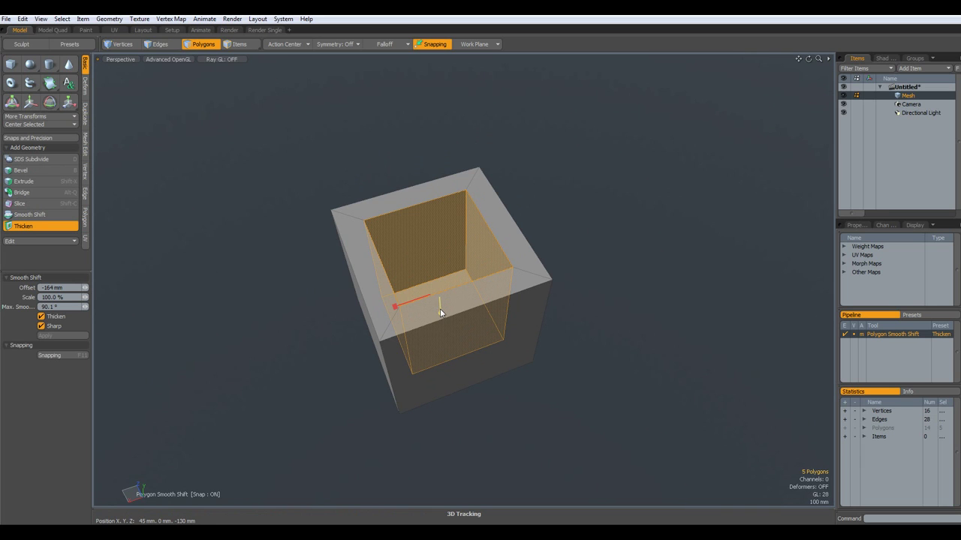
left_click_drag(439, 313, 445, 276)
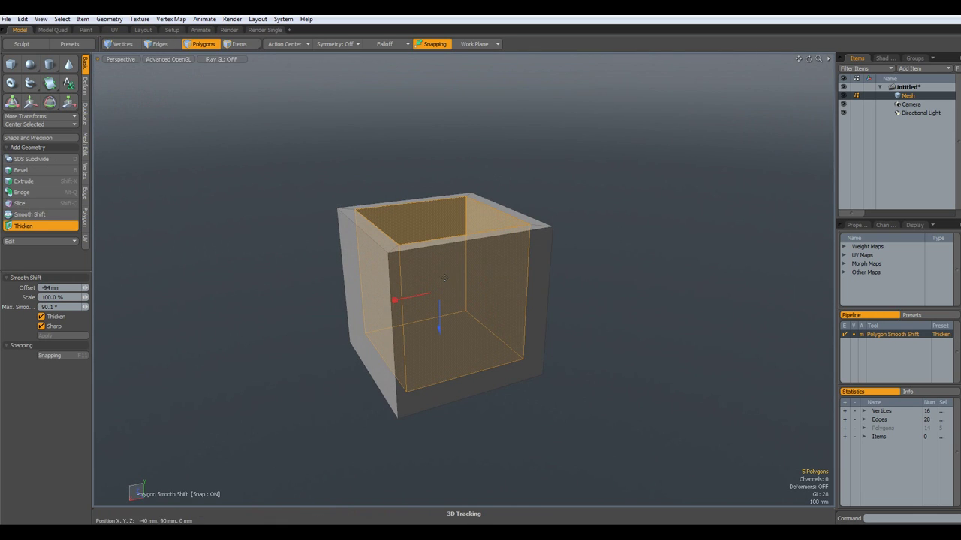
left_click_drag(430, 341, 438, 298, "alt")
Toggle Sharp off and on to compare the walls, leave it on, and reduce the offset to about -124 mm.
left_click(42, 326)
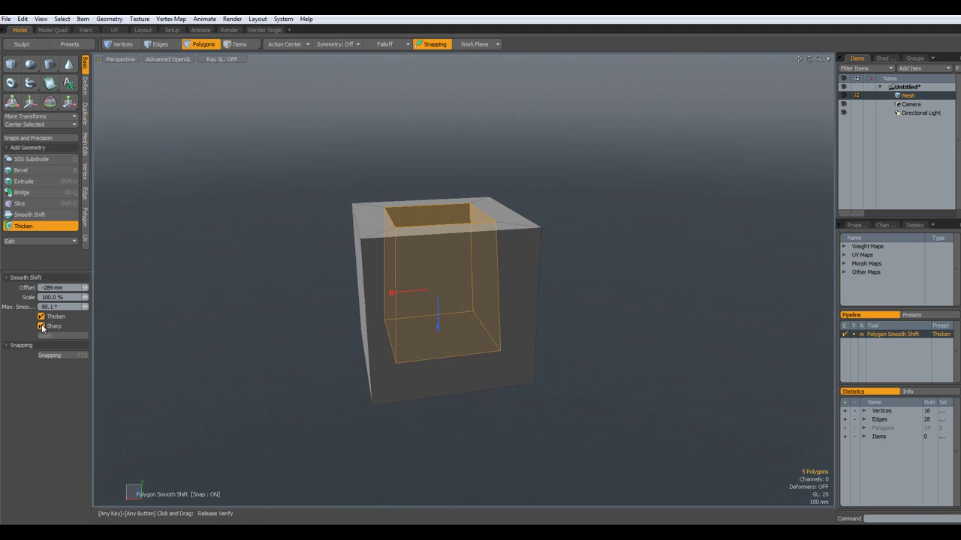
left_click(41, 326)
left_click(41, 326)
left_click(41, 326)
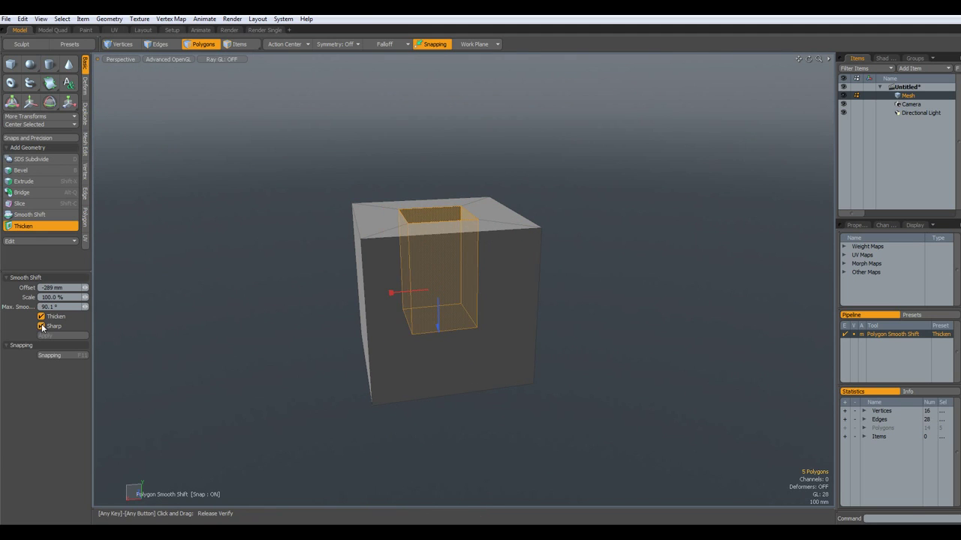
left_click_drag(439, 323, 439, 324)
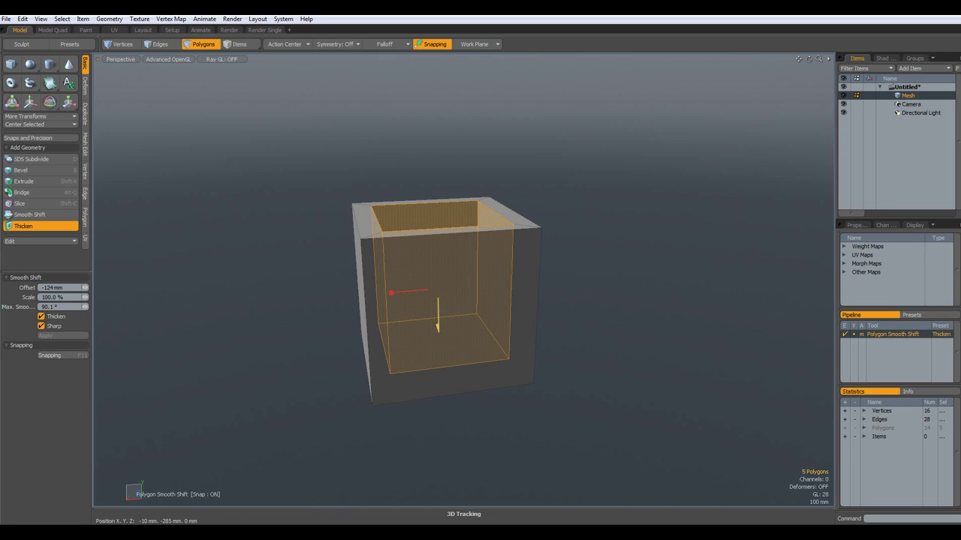
Undo all Thicken changes on the box back to the unthickened mesh with its five polygons selected.
key("ctrl+z")
key("ctrl+z")
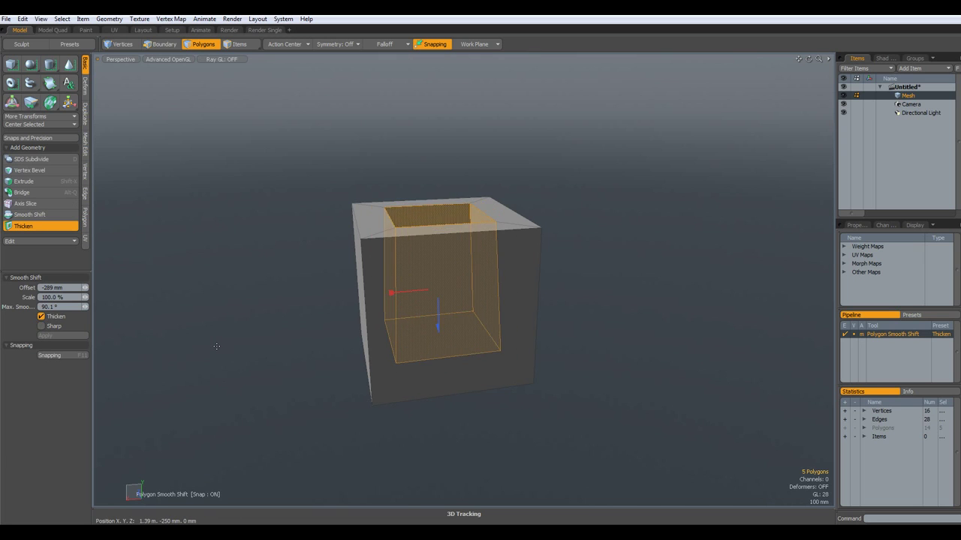
key("ctrl+z")
key("ctrl+z")
key("ctrl+z")
key("ctrl+z")
key("ctrl+z")
key("ctrl+z")
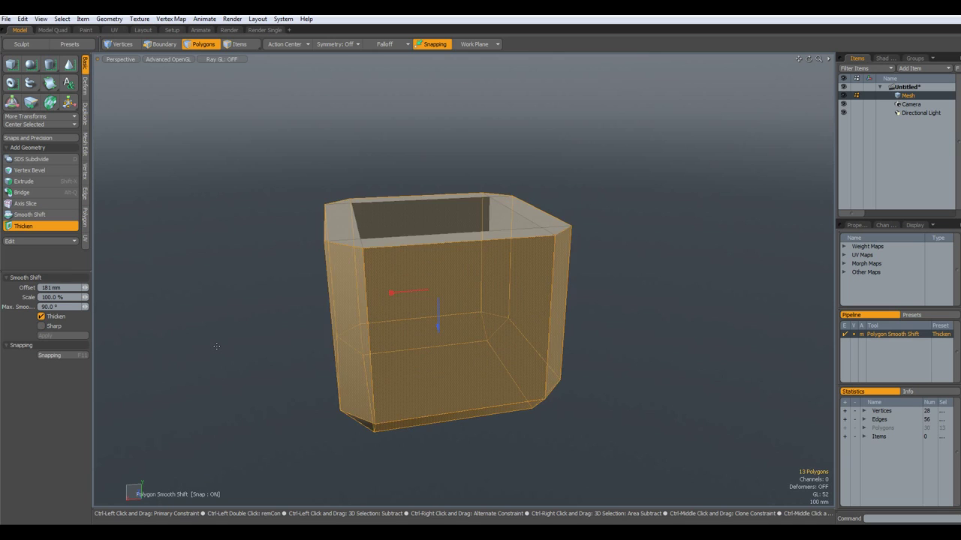
key("ctrl+z")
key("ctrl+z")
key("ctrl+z")
key("ctrl+z")
key("ctrl+z")
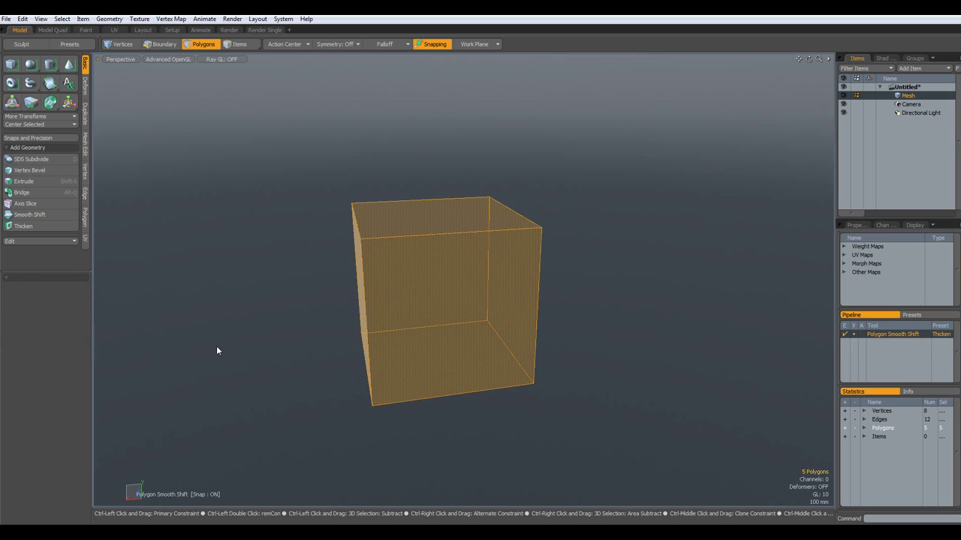
Select two adjacent side walls and the bottom of the open box and delete them, keeping two walls that share an edge.
left_click_drag(437, 318, 436, 367, "alt")
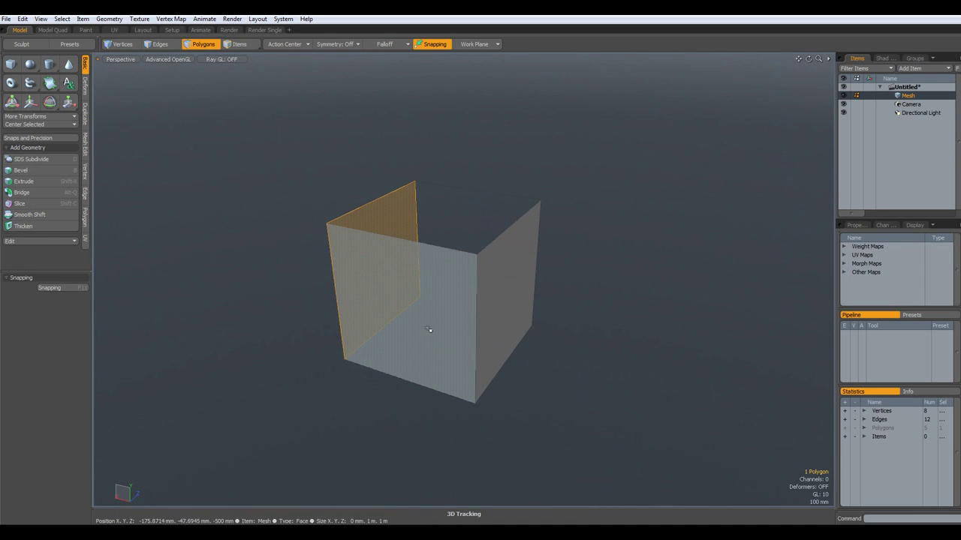
left_click_drag(430, 332, 442, 364, "alt")
left_click(508, 326, "shift")
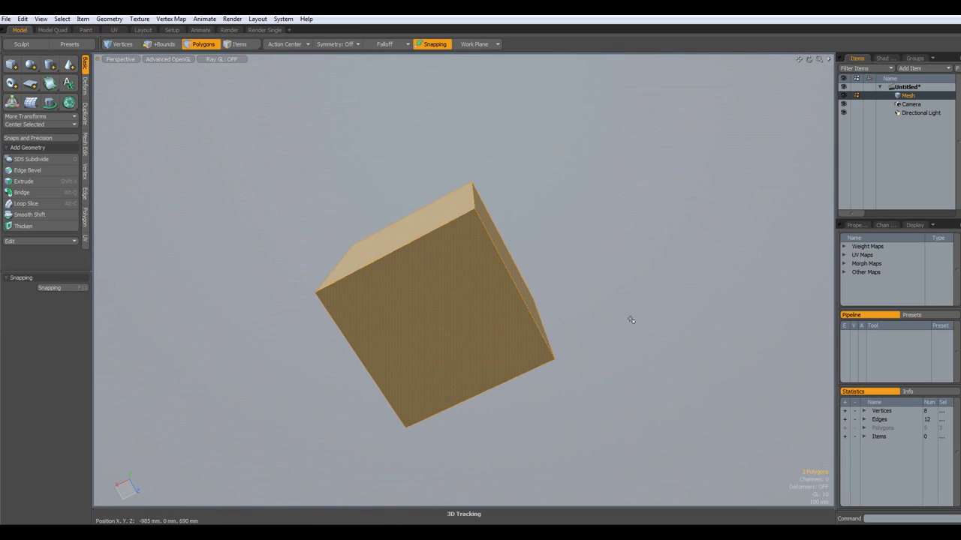
key("Delete")
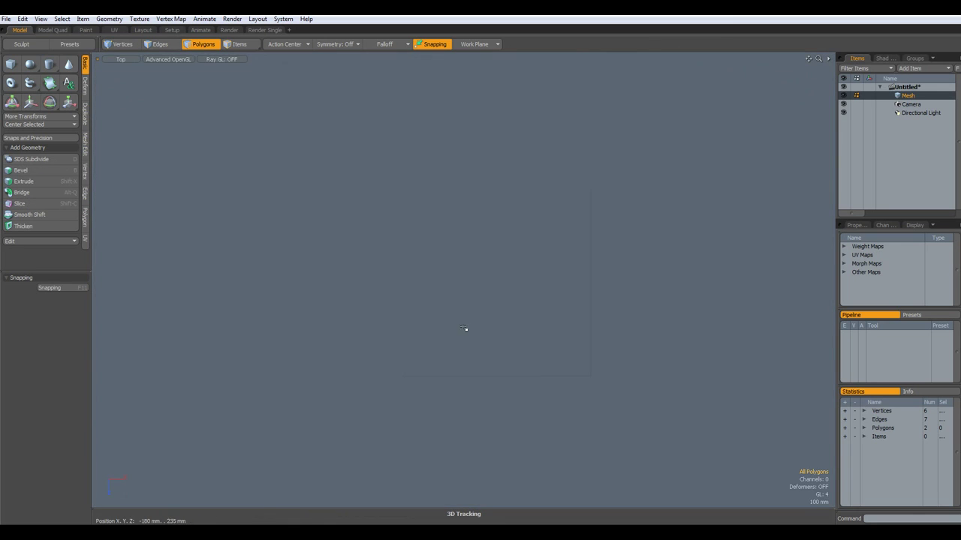
Set the action center to Origin and rotate the two walls about the Y axis into a symmetric V with its corner on the Z axis.
left_click(286, 47)
left_click(278, 92)
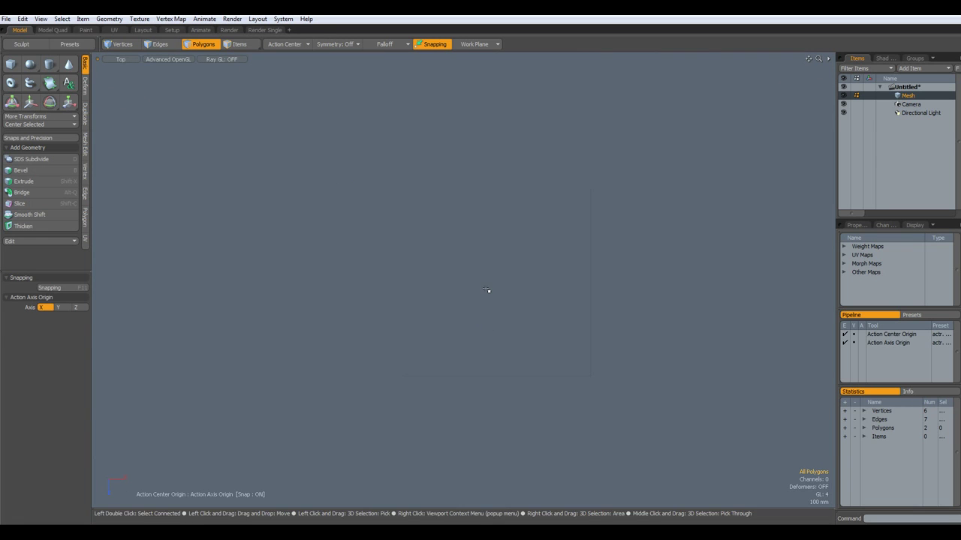
key("e")
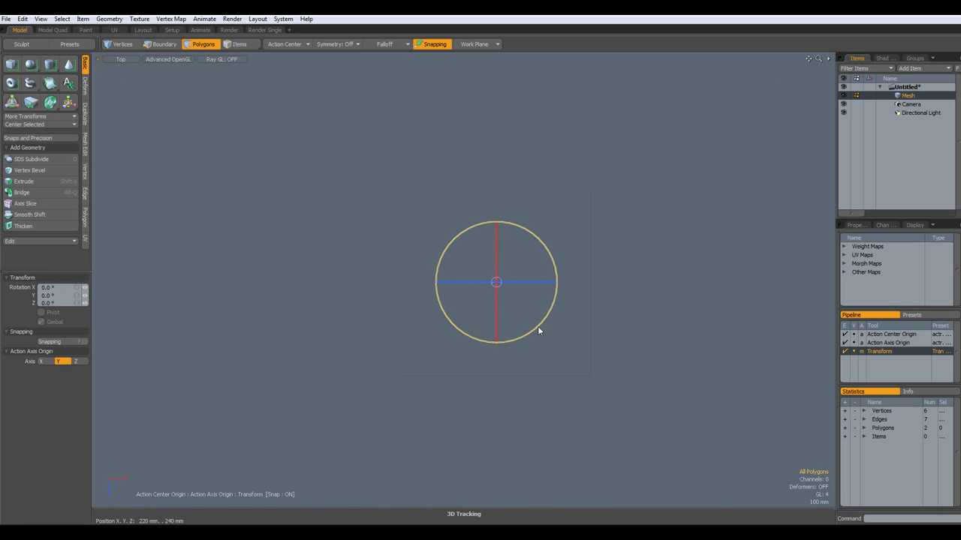
left_click_drag(538, 323, 496, 222)
key("space")
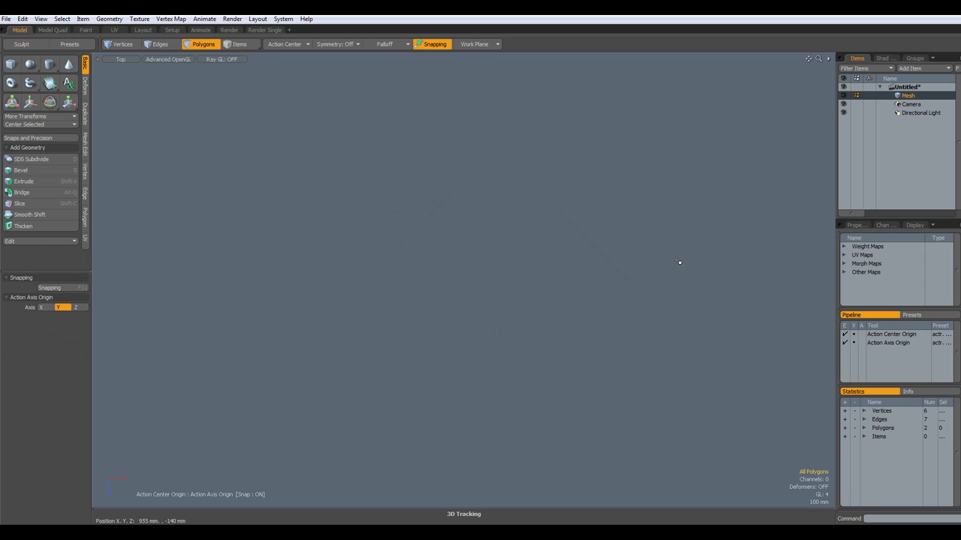
Select the two free vertical edges of the V-shaped walls and scale them along X to bring them close together.
key("ctrl+space")
left_click(520, 311)
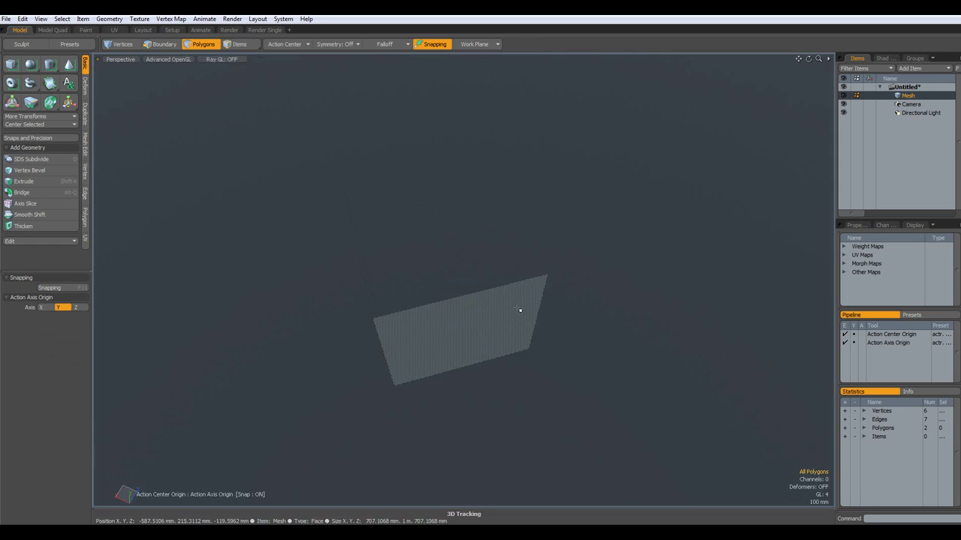
mouse_move(508, 387)
left_mouse_down("alt")
mouse_move(399, 338)
mouse_move(371, 338)
mouse_move(482, 260)
mouse_move(513, 225)
left_mouse_up("alt")
key("2")
left_click_drag(463, 260, 458, 355, "ctrl")
key("y")
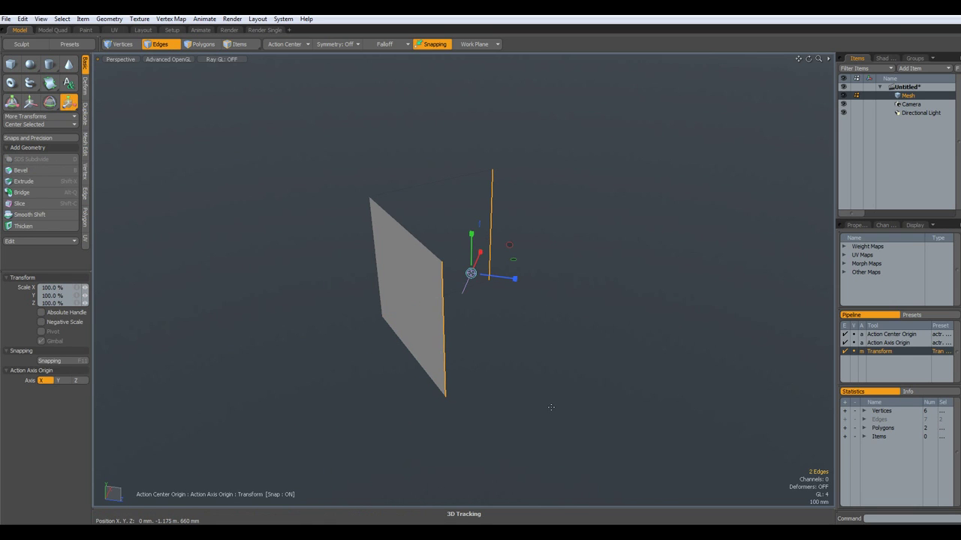
left_click_drag(557, 408, 453, 373, "alt")
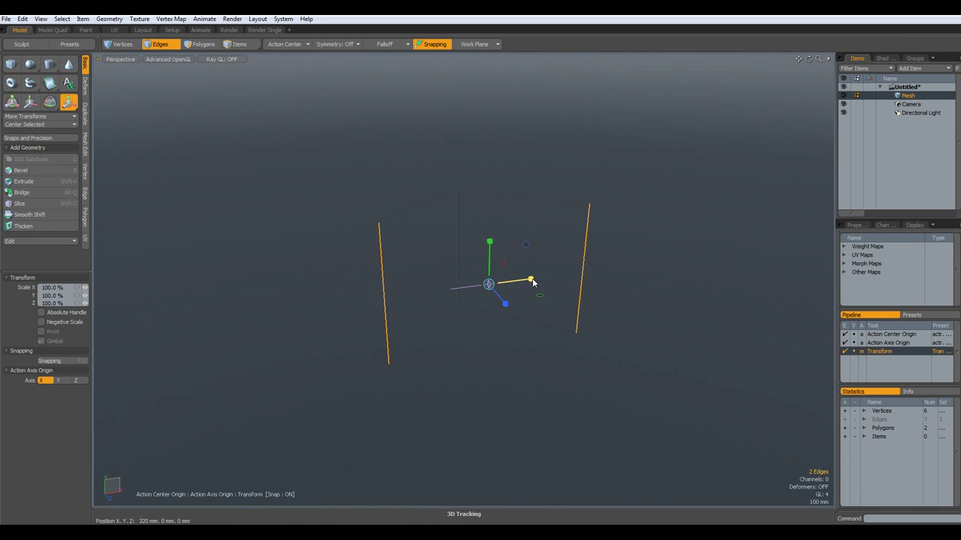
left_click_drag(532, 283, 492, 283)
key("space")
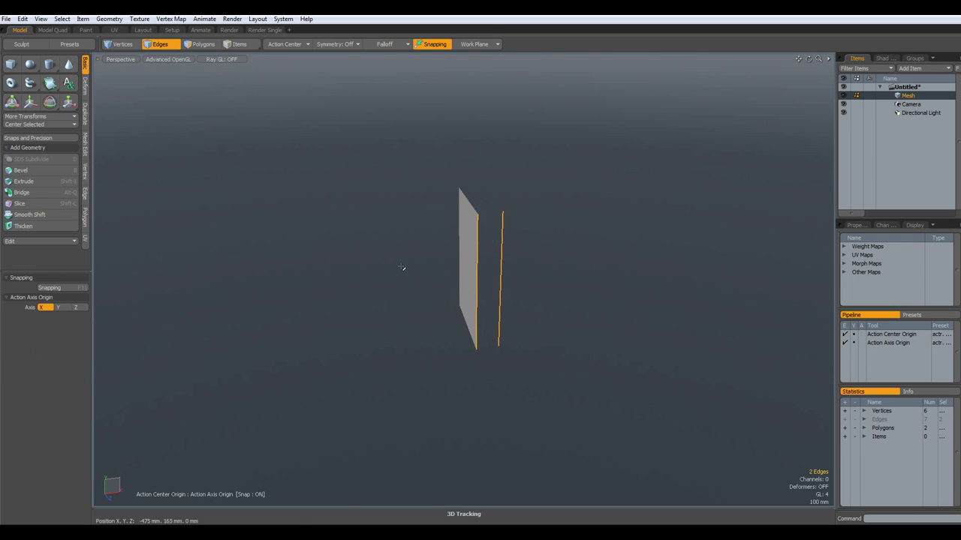
Clear the edge selection and apply SDS Subdivide four times to turn the V-shaped walls into a dense curved shell.
left_click_drag(400, 267, 421, 295, "alt")
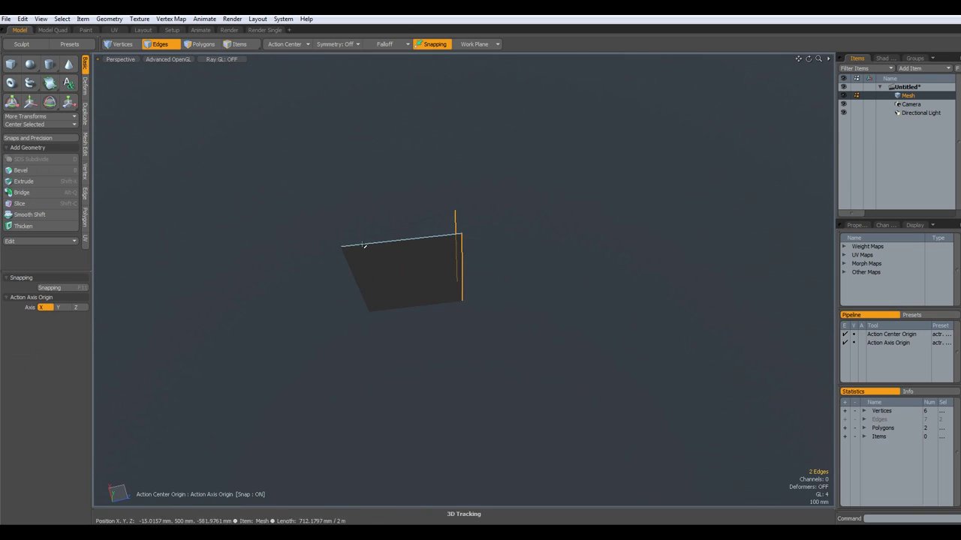
scroll(365, 246, "up", 3)
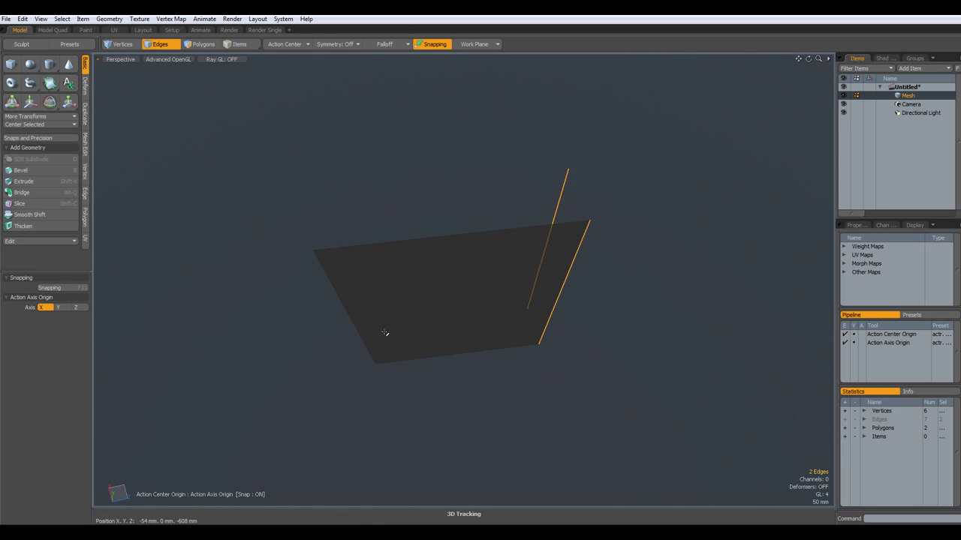
left_click(403, 382)
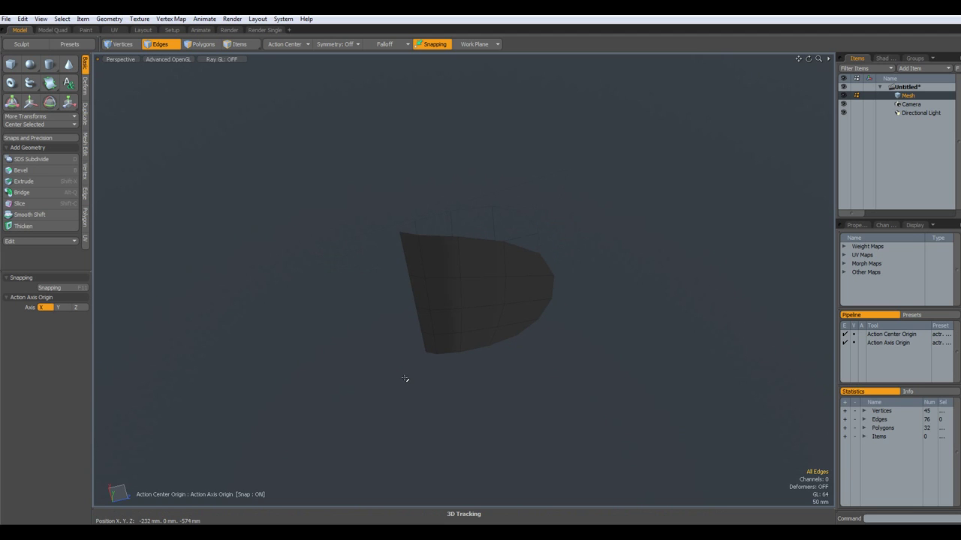
key("d")
left_click_drag(407, 382, 440, 325, "alt")
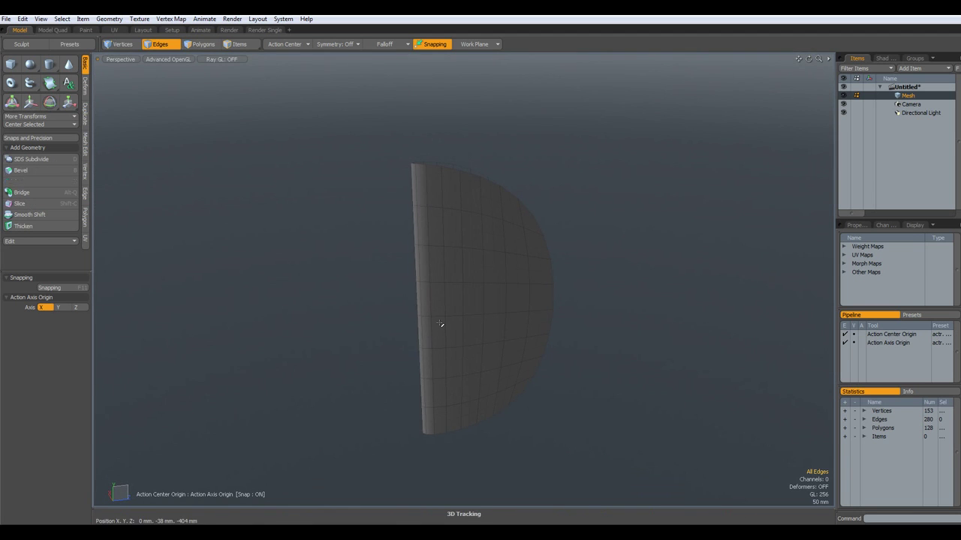
key("d")
left_click_drag(474, 275, 455, 222, "alt")
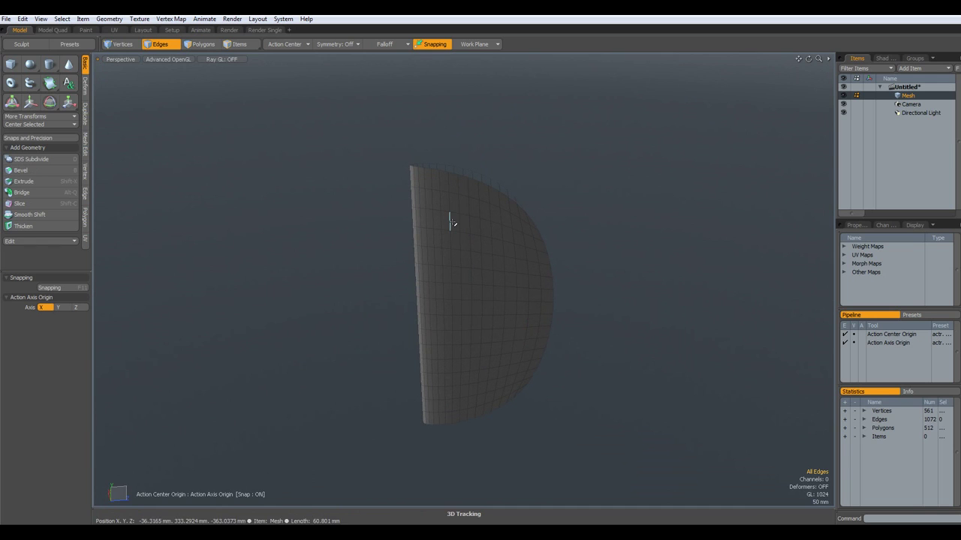
Select the complete horizontal polygon loop across the upper part of the curved shell.
key("3")
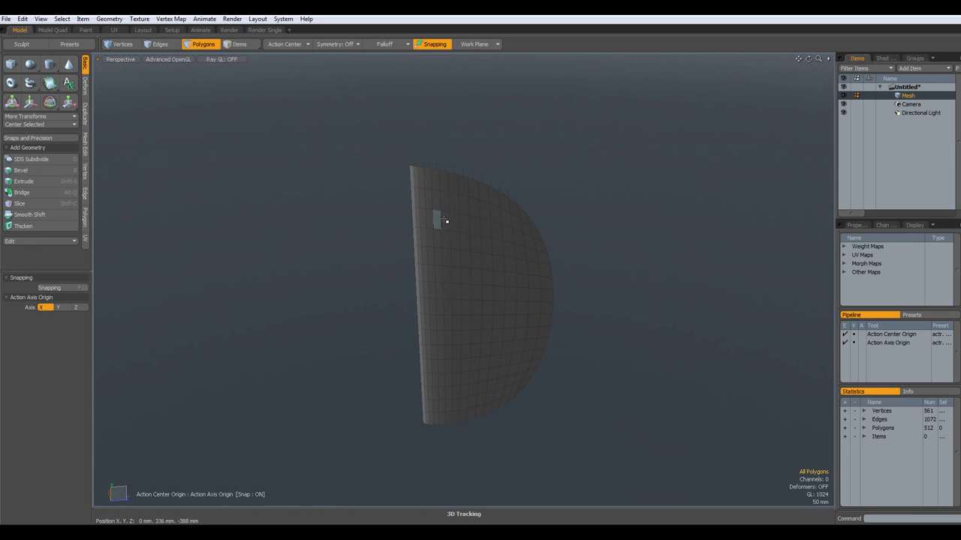
left_click_drag(439, 217, 468, 226)
key("l")
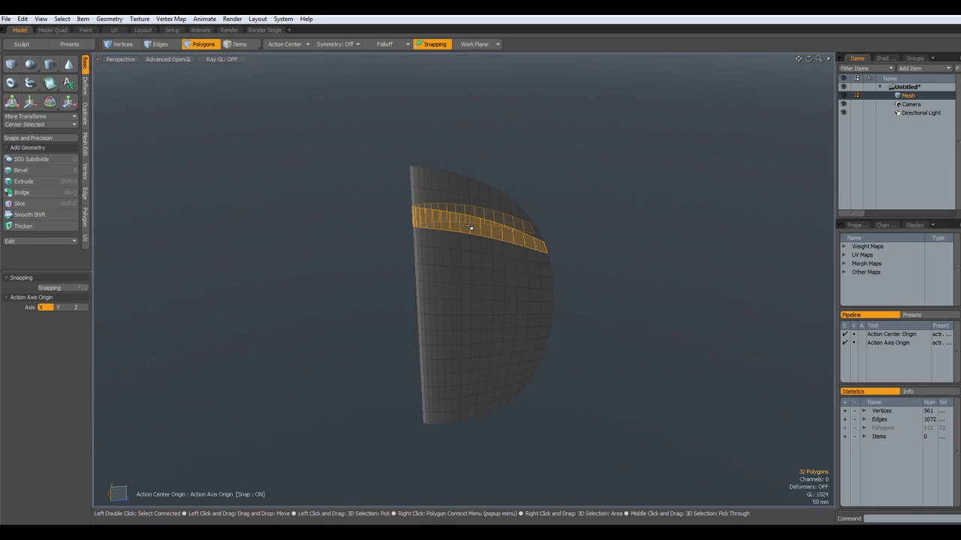
Delete the selected polygon loop and the entire shell section below it, leaving only the upper curved strip.
key("Delete")
double_click(468, 310)
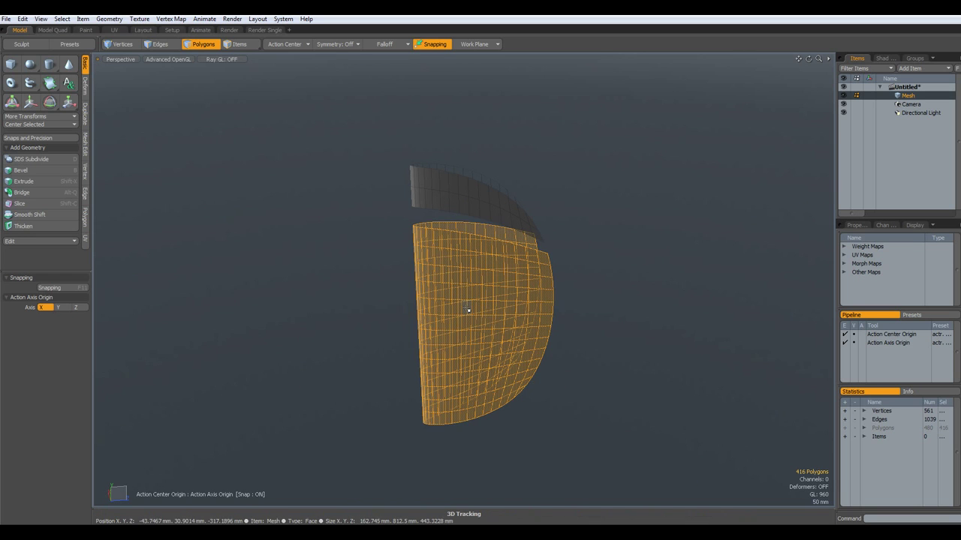
key("Delete")
left_click_drag(440, 247, 432, 271, "alt")
scroll(418, 226, "up", 6)
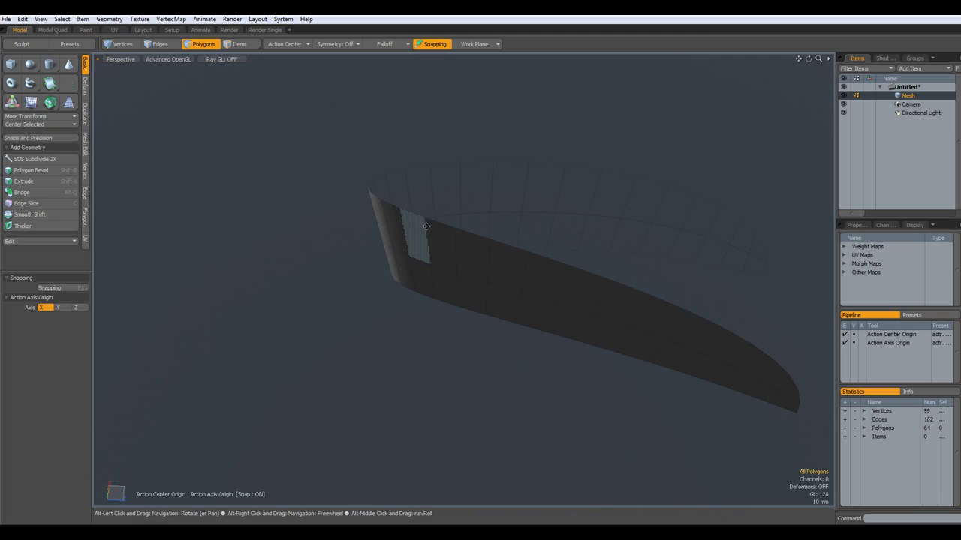
left_click_drag(418, 226, 375, 264, "alt+shift")
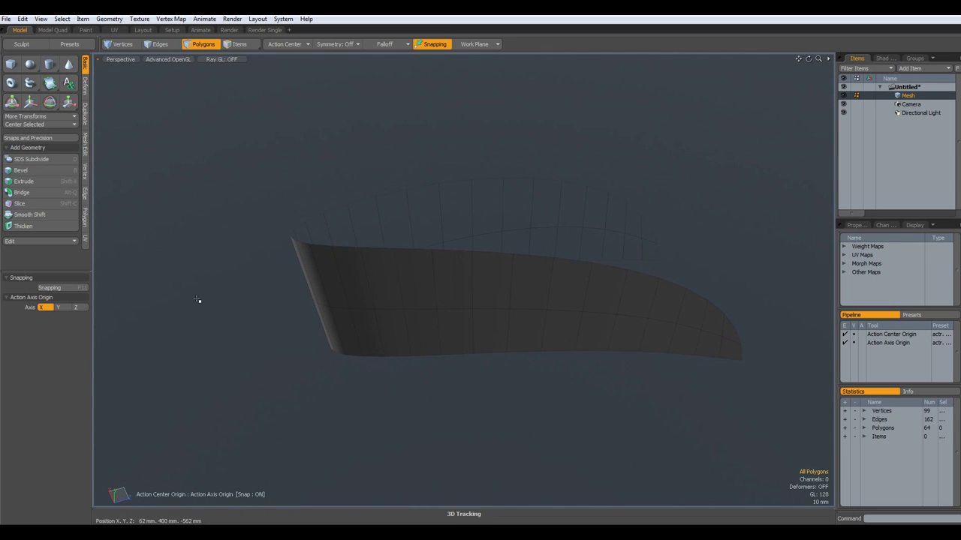
Try thickening the curved strip with a 50 mm offset, and undo it.
left_click(23, 226)
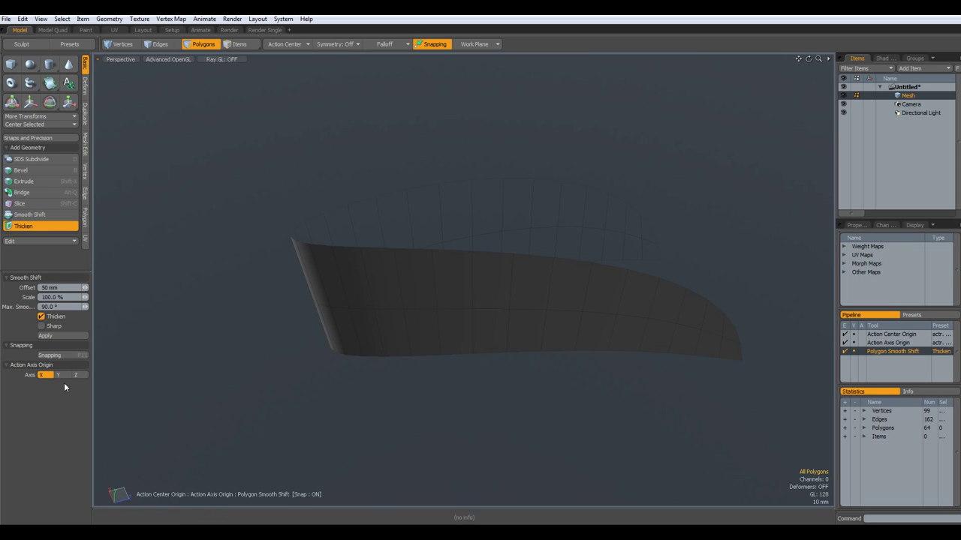
left_click(61, 336)
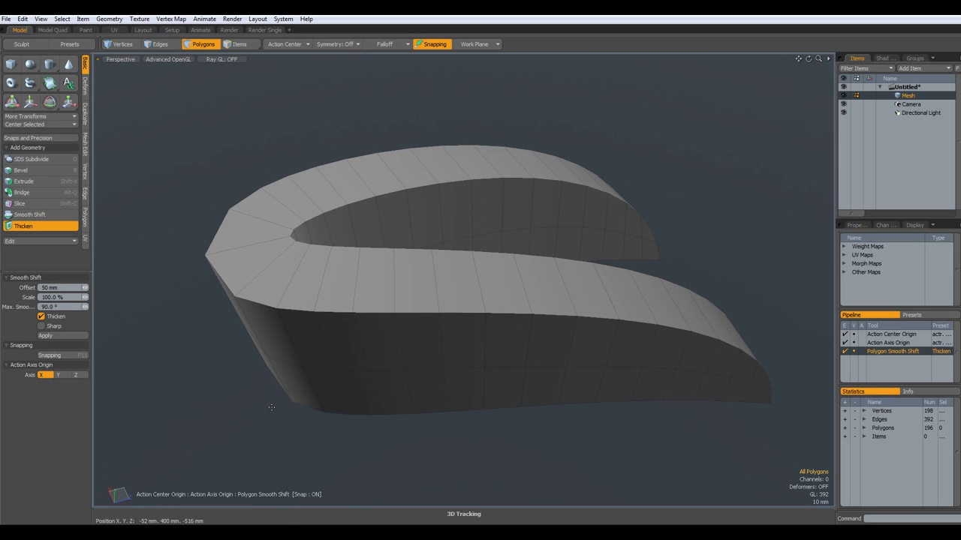
left_click_drag(285, 361, 277, 403, "alt")
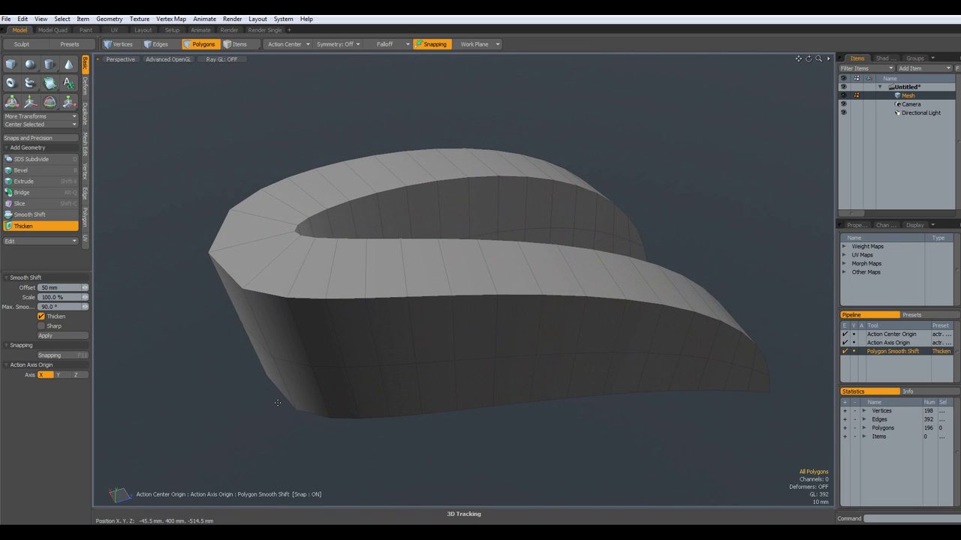
key("ctrl+z")
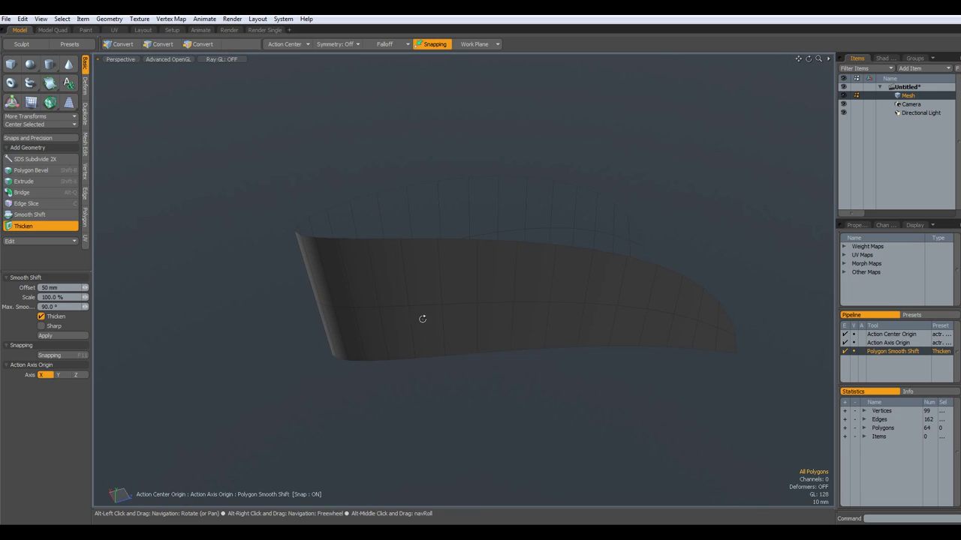
Thicken the curved strip inward with an offset of -14.5 mm and drop the tool.
left_click_drag(423, 319, 393, 350, "alt")
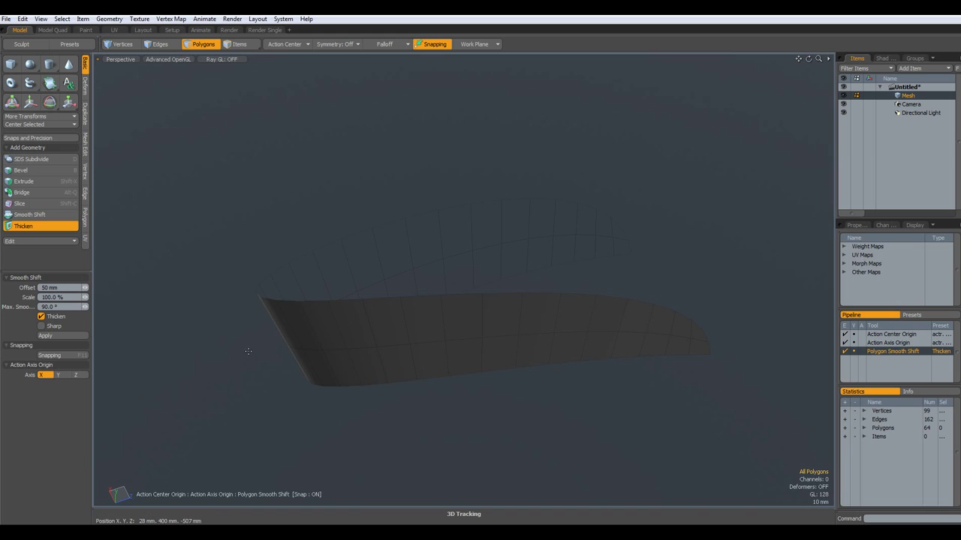
left_click(654, 376)
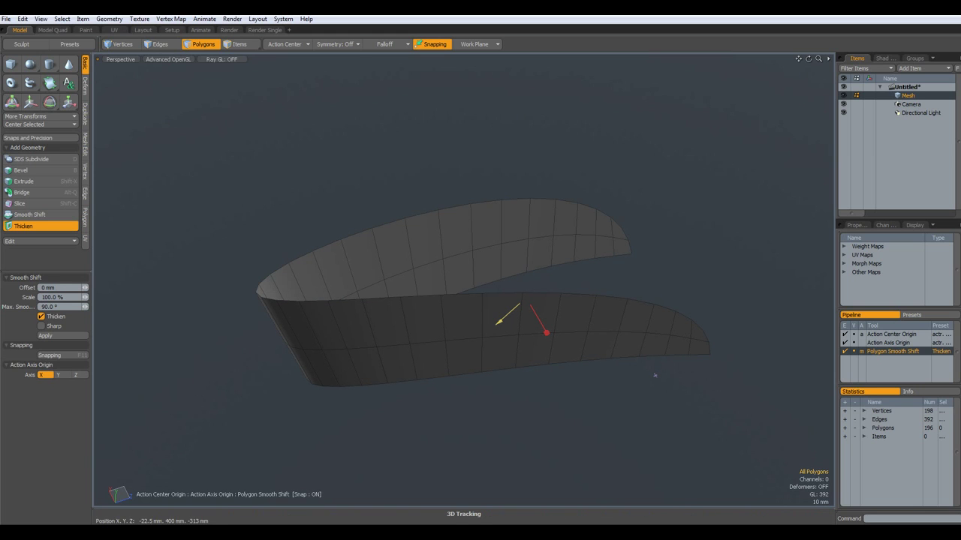
left_click_drag(496, 324, 510, 312)
left_click_drag(654, 375, 594, 402, "alt")
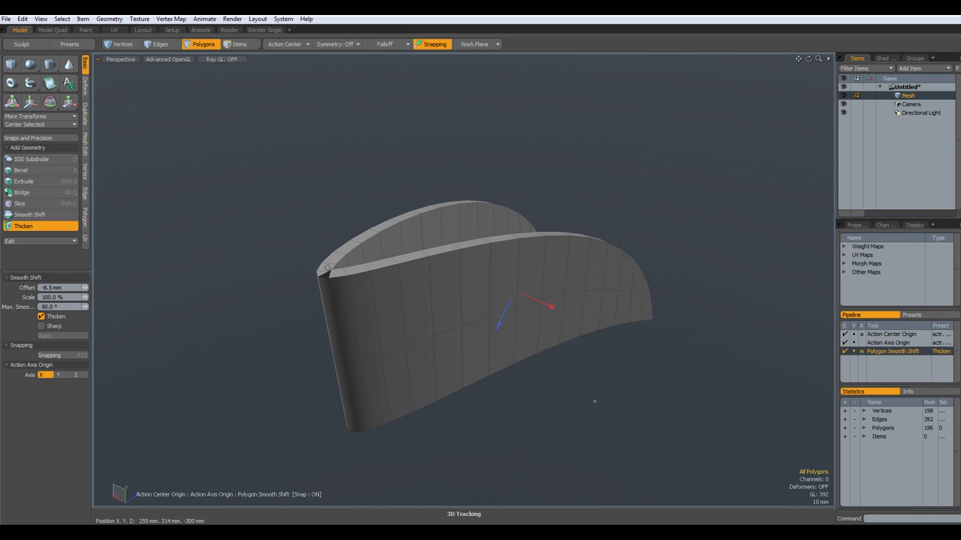
left_click_drag(400, 315, 375, 338, "alt")
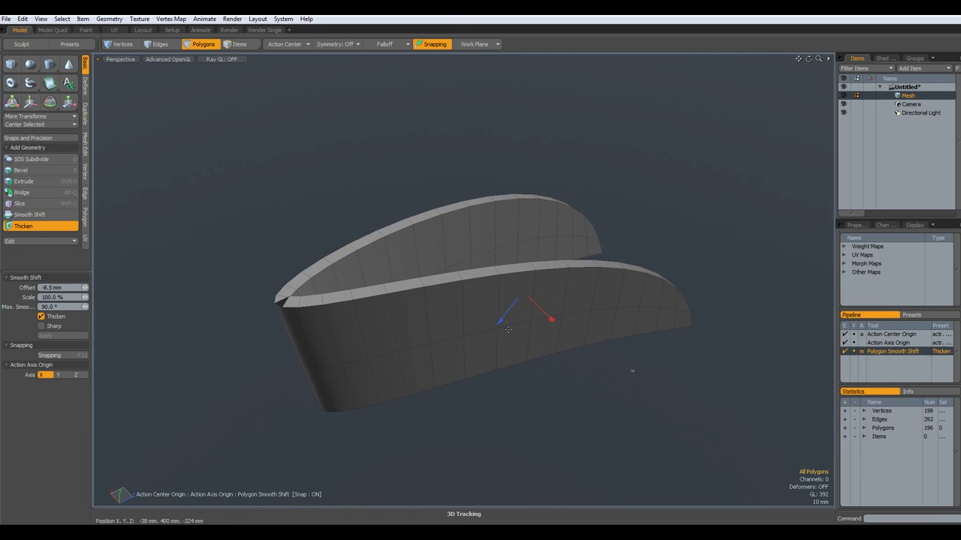
mouse_move(497, 325)
left_mouse_down()
mouse_move(504, 315)
mouse_move(495, 317)
left_mouse_up()
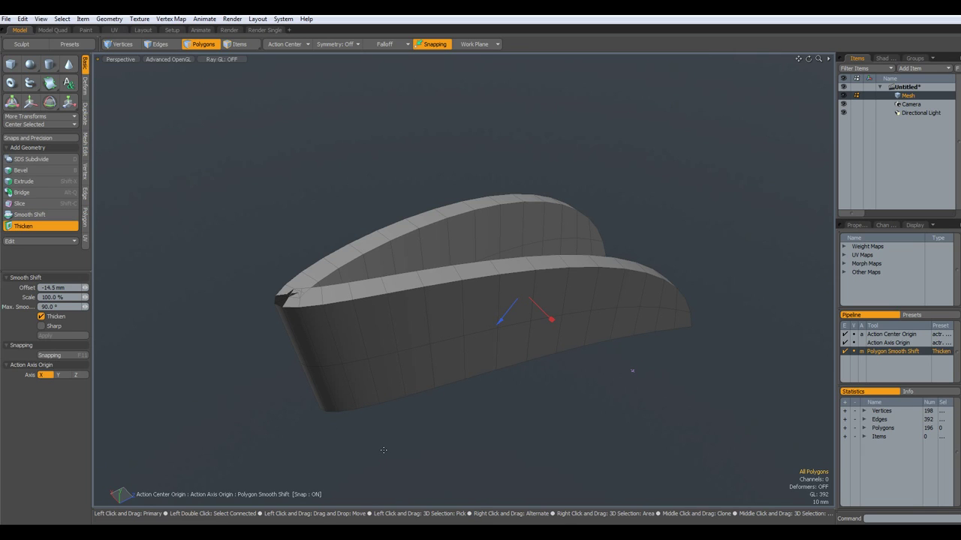
key("space")
Select the twelve outer wall polygons around the tight bend and hide them.
left_click_drag(388, 453, 414, 428, "alt")
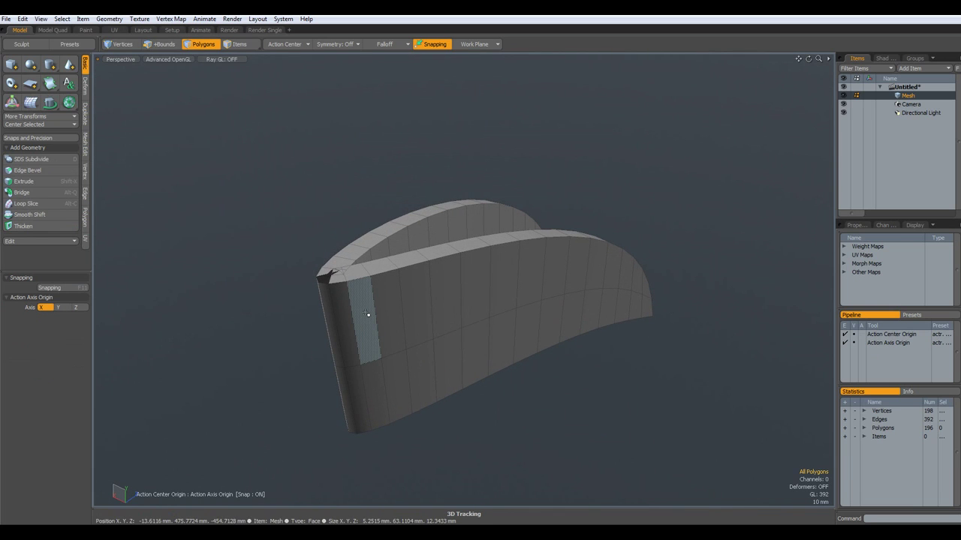
left_click_drag(367, 313, 351, 317)
left_click(363, 413, "shift")
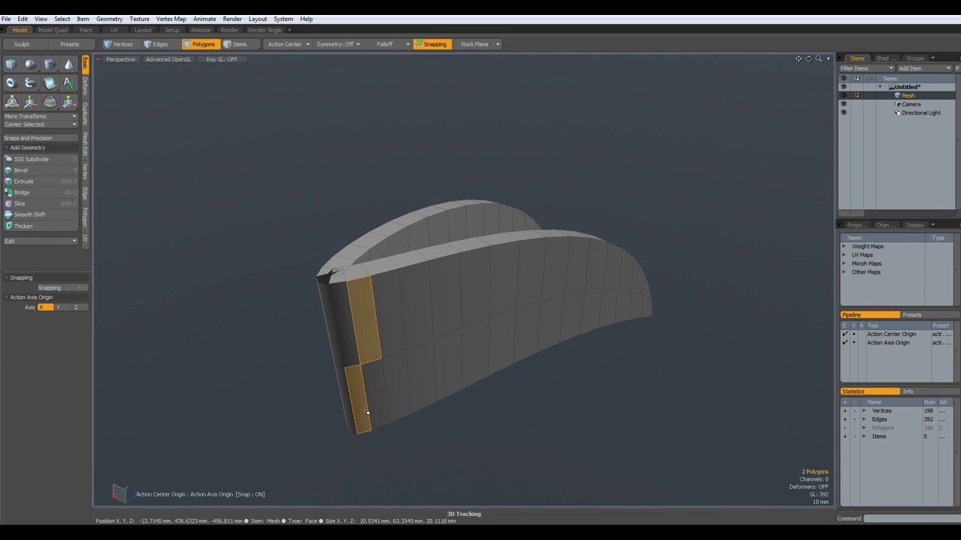
left_click(381, 405, "shift")
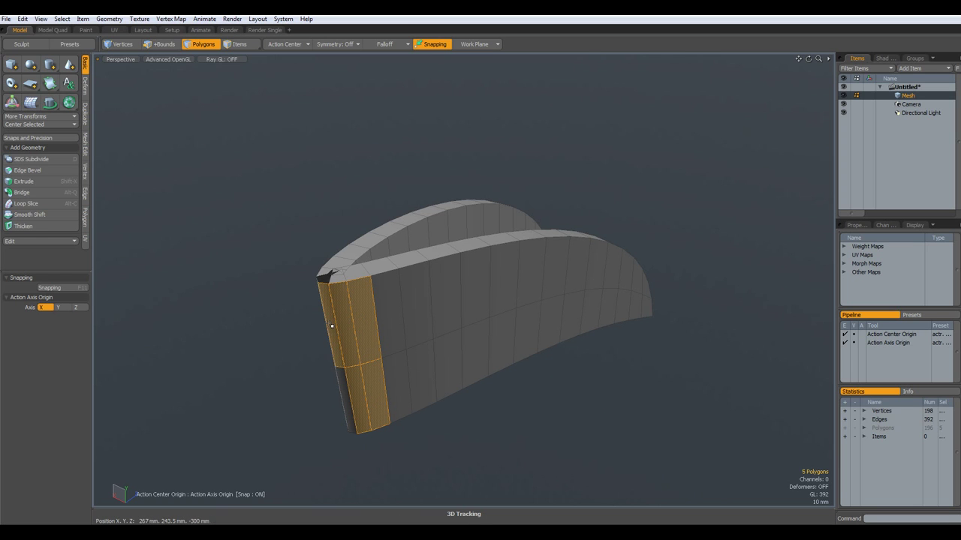
left_click_drag(333, 326, 353, 421, "shift")
left_click_drag(388, 457, 504, 469, "alt")
left_click_drag(557, 318, 538, 412, "shift")
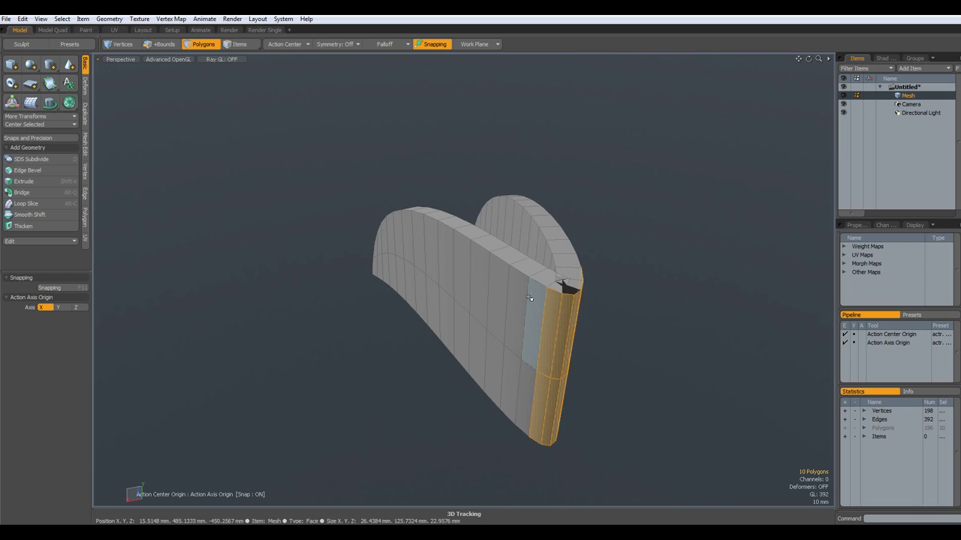
left_click_drag(529, 322, 525, 398, "shift")
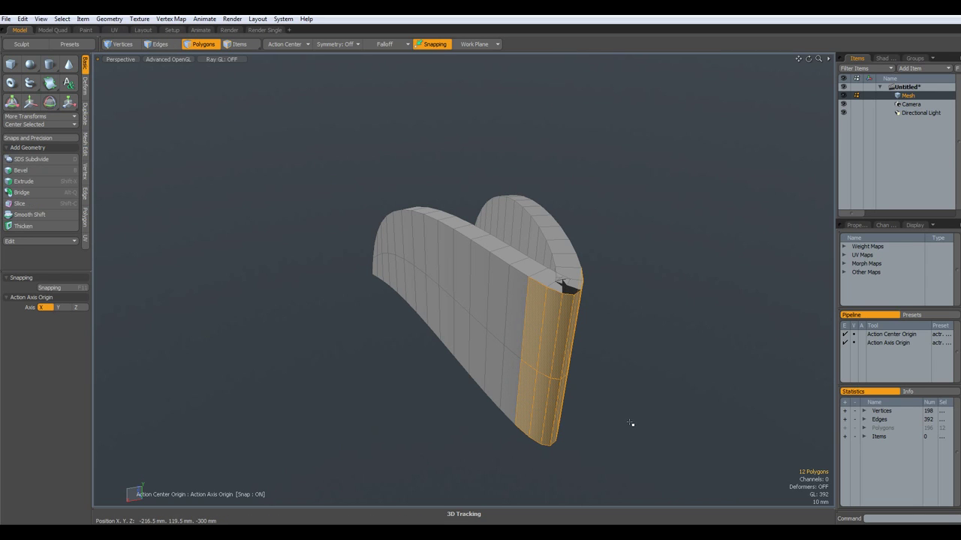
key("Delete")
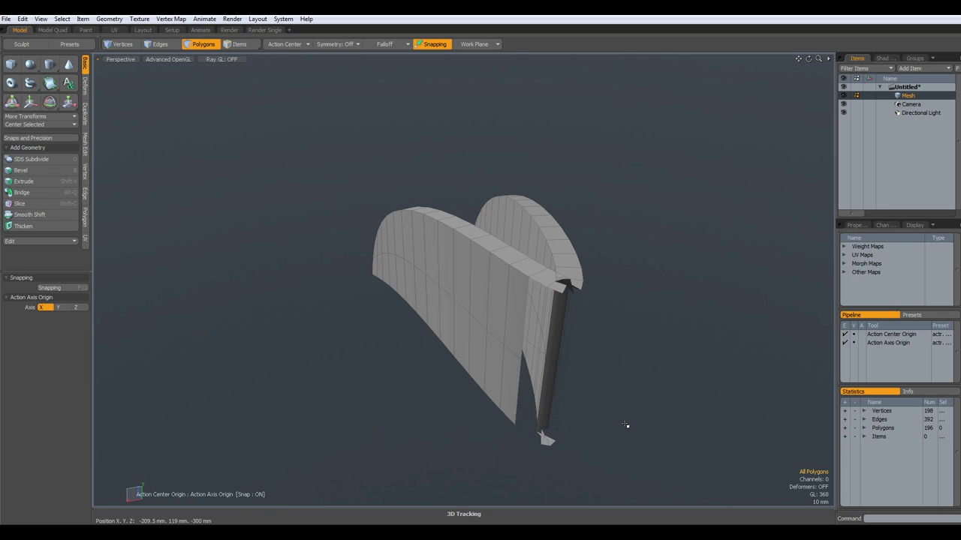
From the top view, delete the overlapping inner wall and cap polygons at the tip of the bend, and unhide the outer wall.
key("KP_1")
left_click_drag(493, 143, 484, 289, "alt")
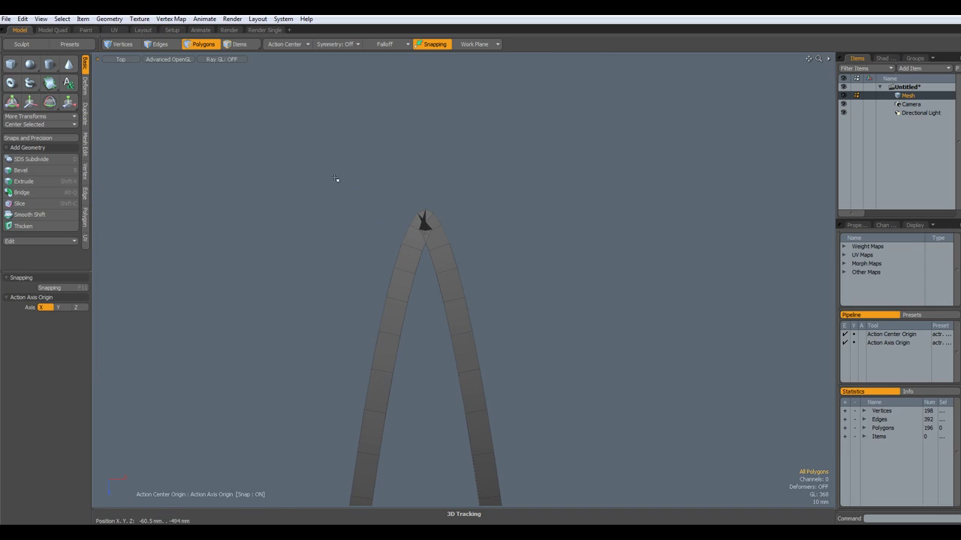
left_click_drag(319, 159, 521, 252)
key("Delete")
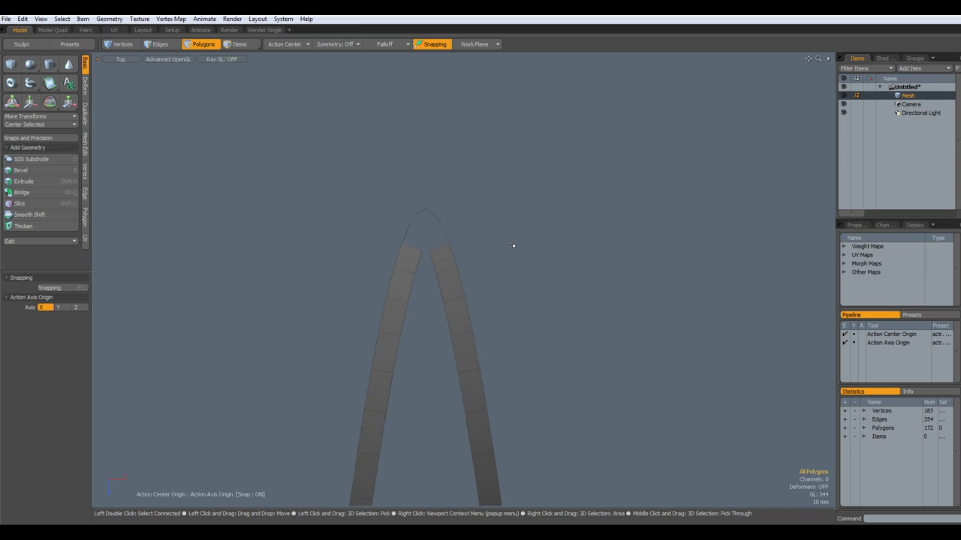
key("ctrl+space")
left_click(549, 214)
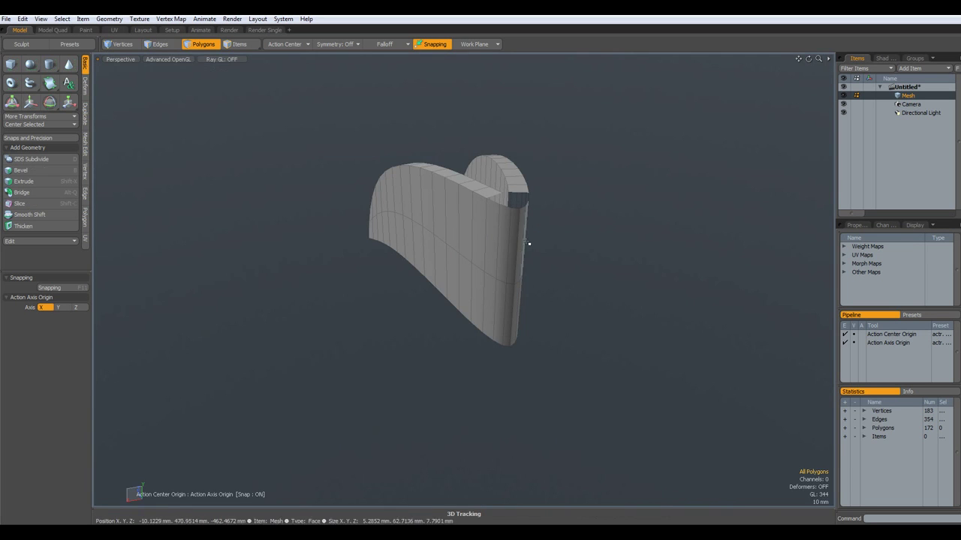
Select the complete lower row of wall polygons around the thickened strip and delete it.
left_click_drag(527, 244, 336, 280, "alt")
scroll(406, 200, "up", 6)
left_click_drag(425, 228, 693, 298, "alt")
scroll(597, 350, "down", 3)
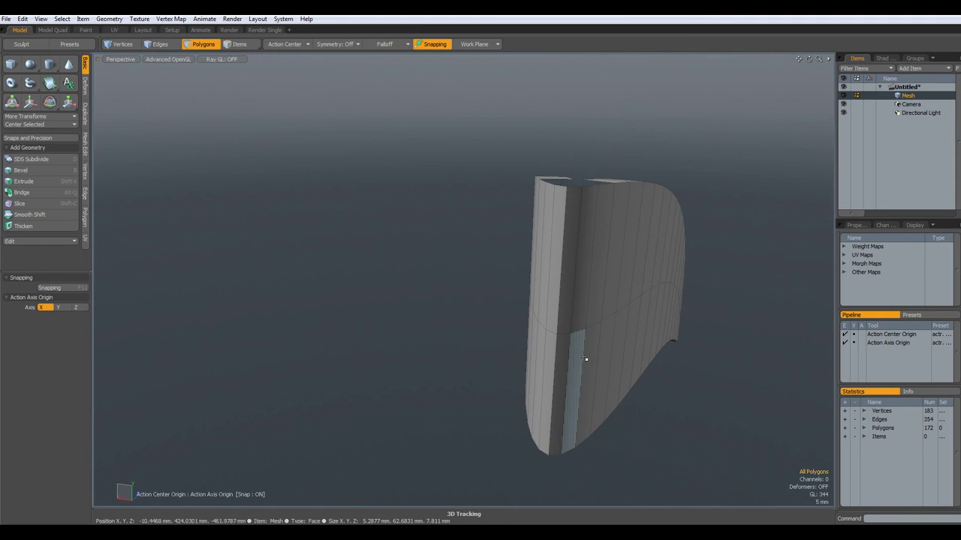
left_click_drag(584, 358, 618, 353)
key("l")
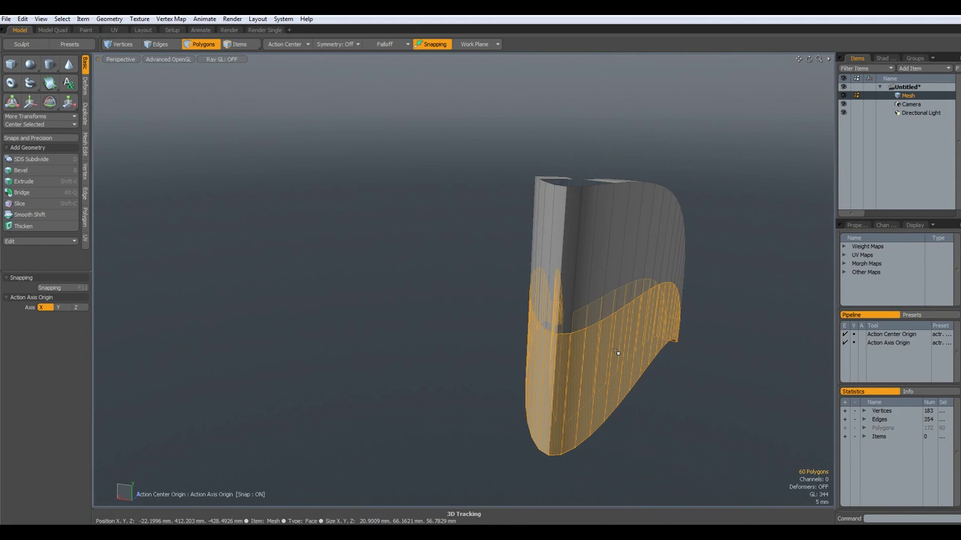
key("Delete")
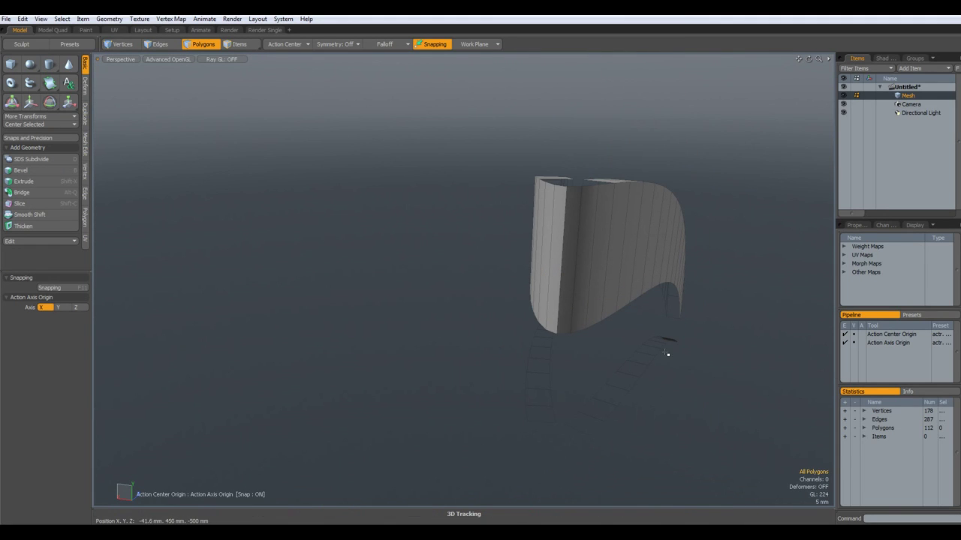
Delete the two leftover bottom cap strips beneath the shell.
left_click_drag(666, 353, 697, 312, "alt")
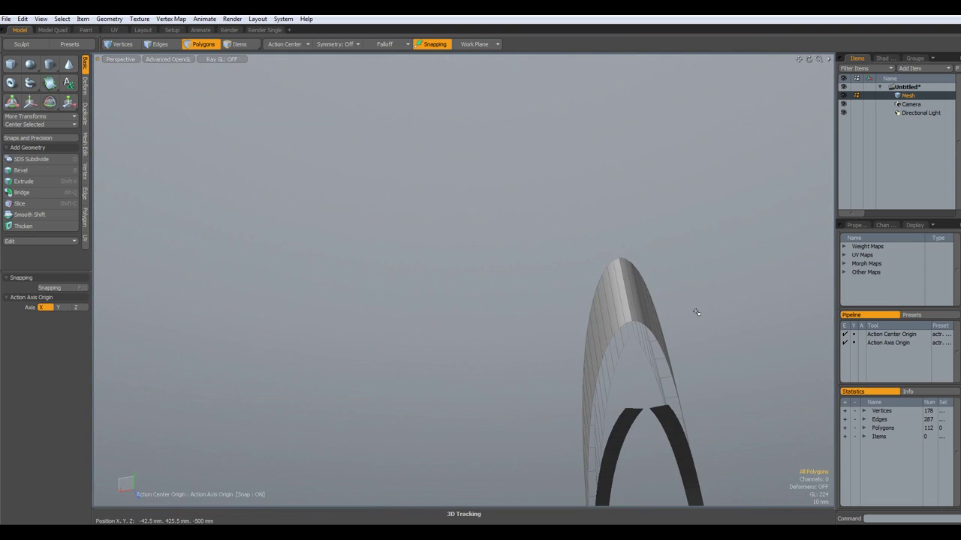
double_click(627, 414)
double_click(665, 419, "shift")
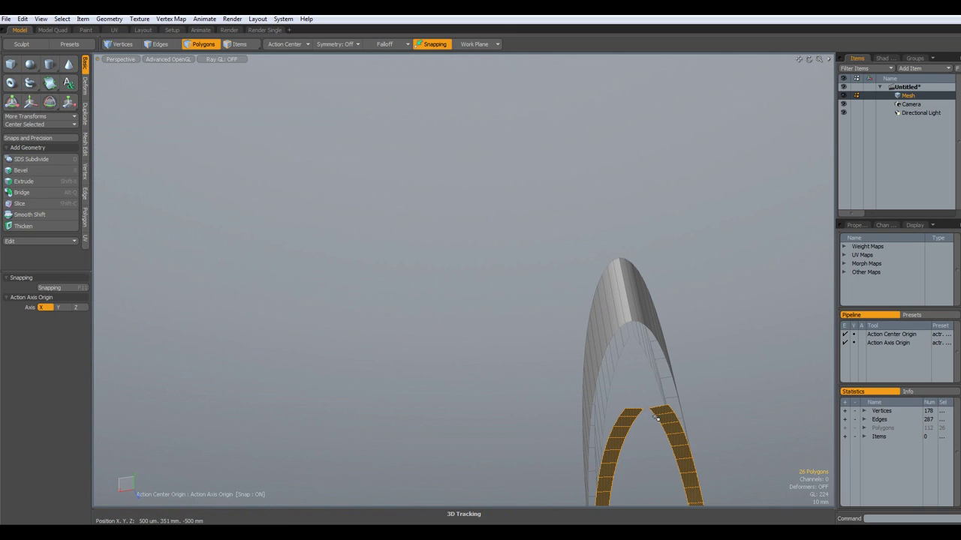
key("Delete")
Bridge the two vertical inner wall edges facing each other across the gap at the bend.
left_click_drag(649, 268, 538, 416, "alt")
scroll(607, 423, "up", 5)
left_click_drag(605, 417, 348, 343, "alt")
key("2")
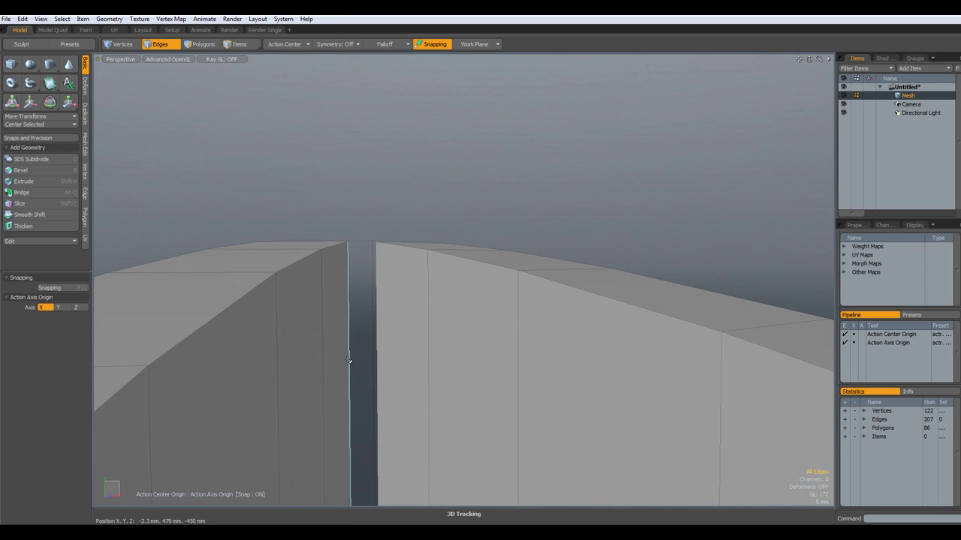
left_click(349, 351)
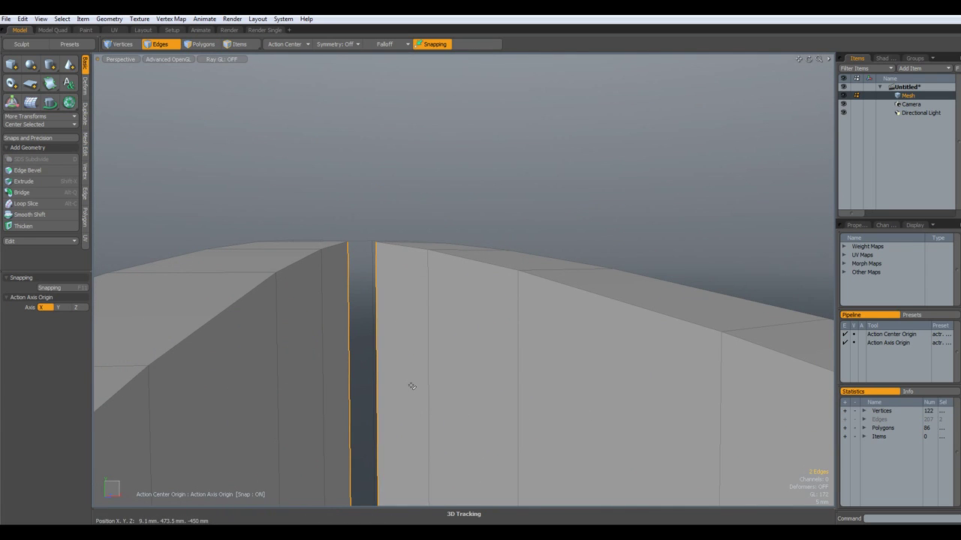
key("alt+q")
key("space")
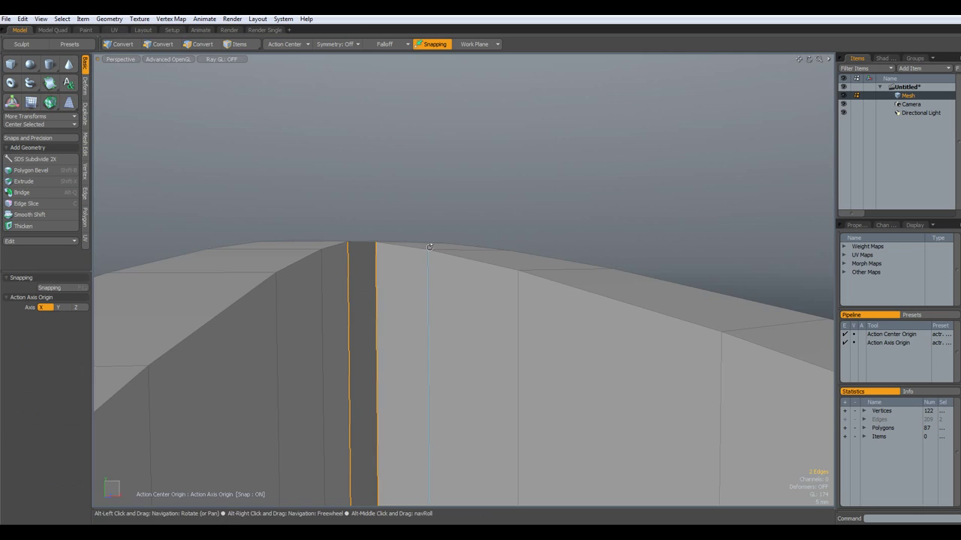
Select the open border loop on top of the bend and fill it with a single polygon.
left_click_drag(411, 390, 423, 321, "alt")
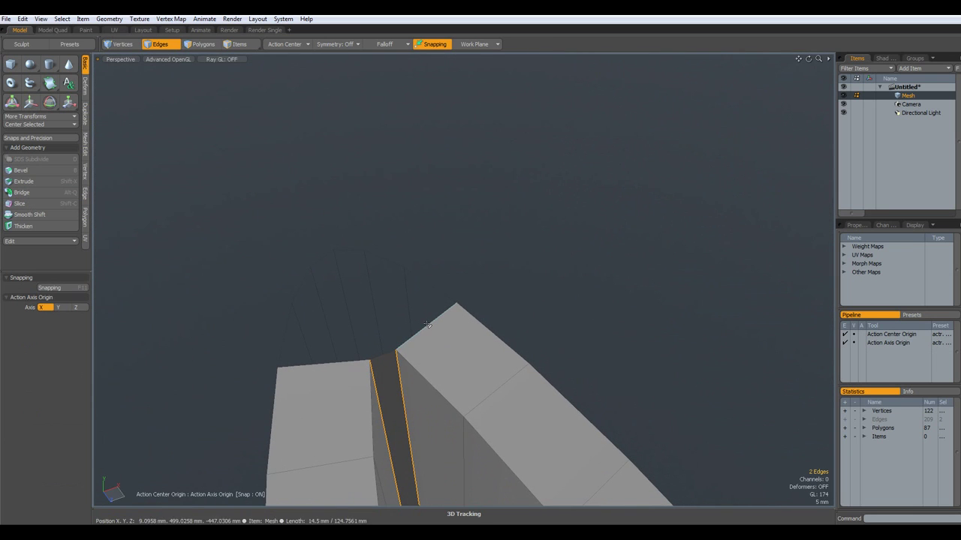
double_click(427, 326)
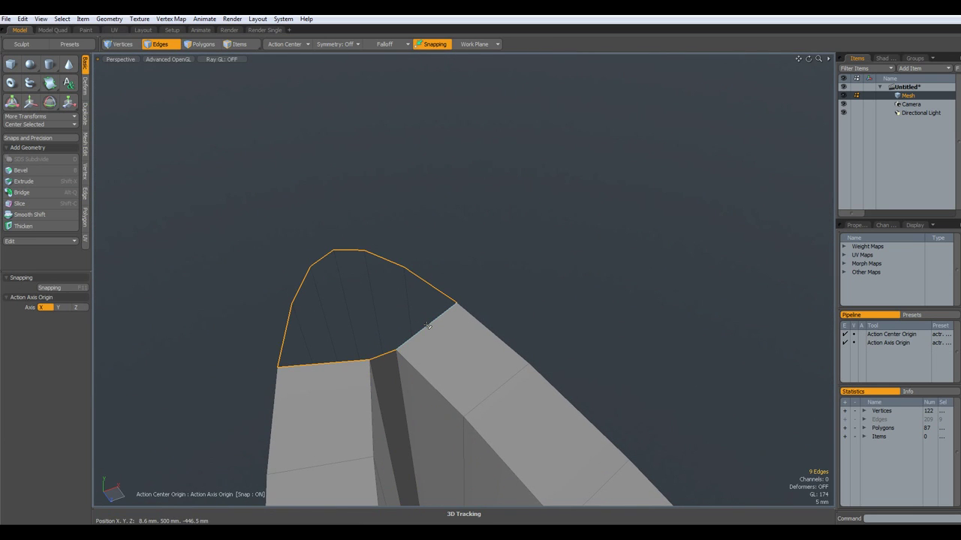
key("p")
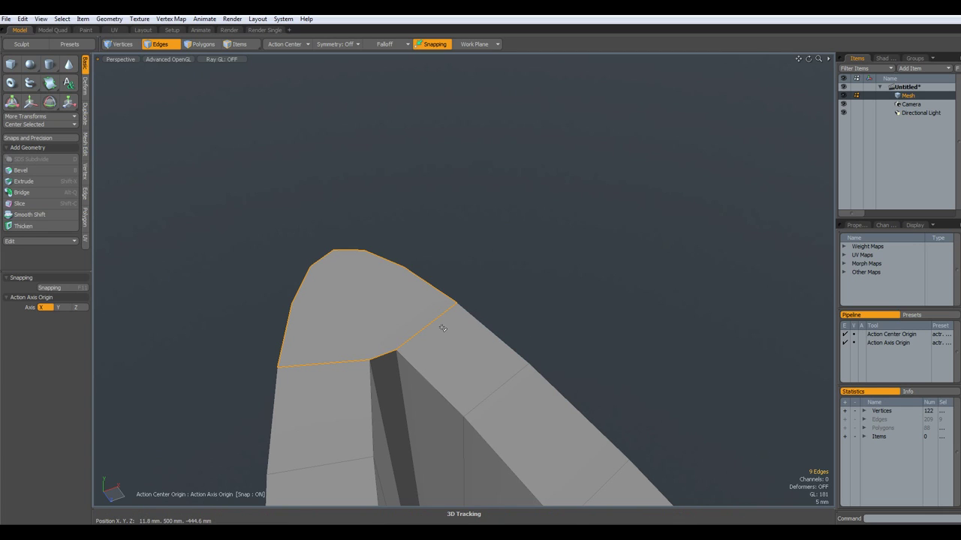
Add one vertical loop slice through the bridging polygon at the bend's inner corner and clear the edge selection.
left_click(380, 354)
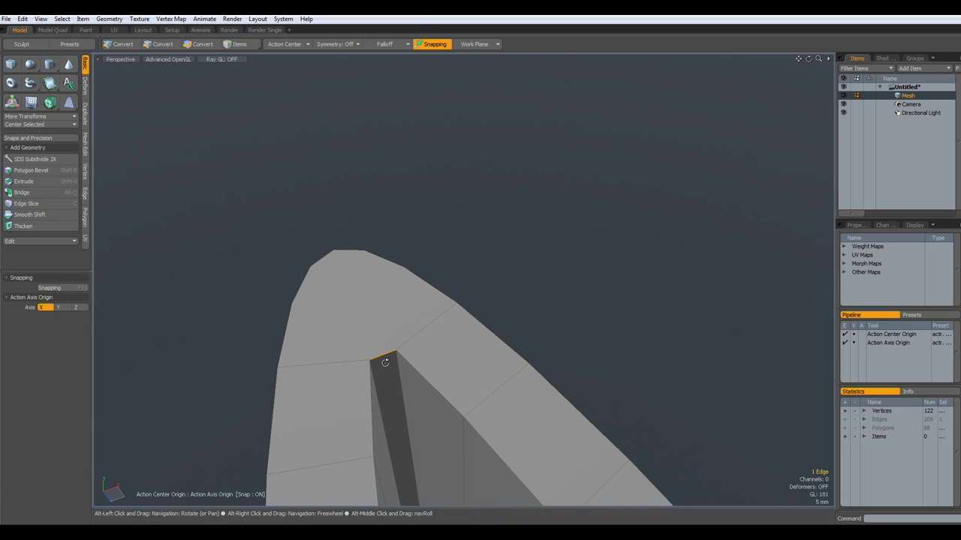
key("alt+c")
left_click(85, 322)
key("Escape")
key("Escape")
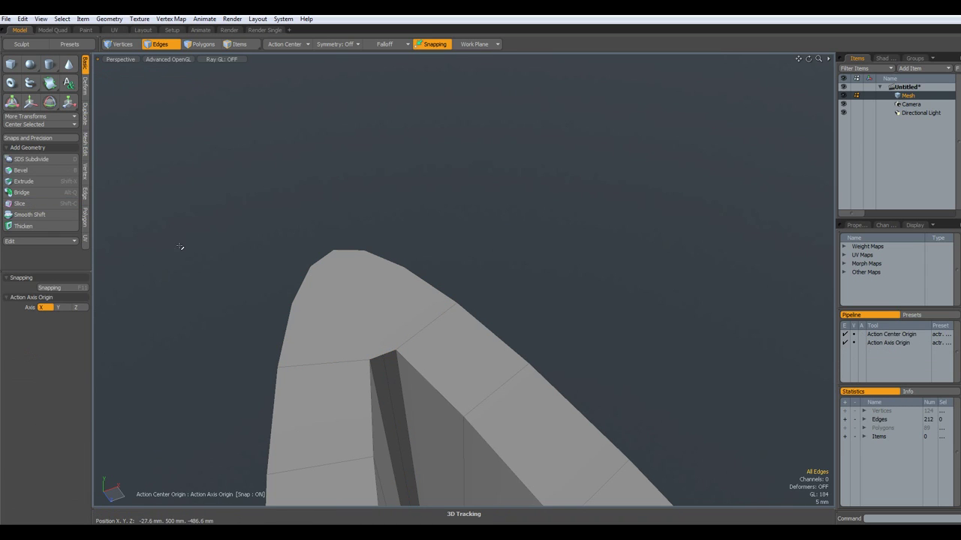
Edge-slice the bend's top polygon from the inner wall's midpoint to three outer rim vertices, fanning it into quads.
left_click_drag(373, 304, 369, 318, "alt")
key("c")
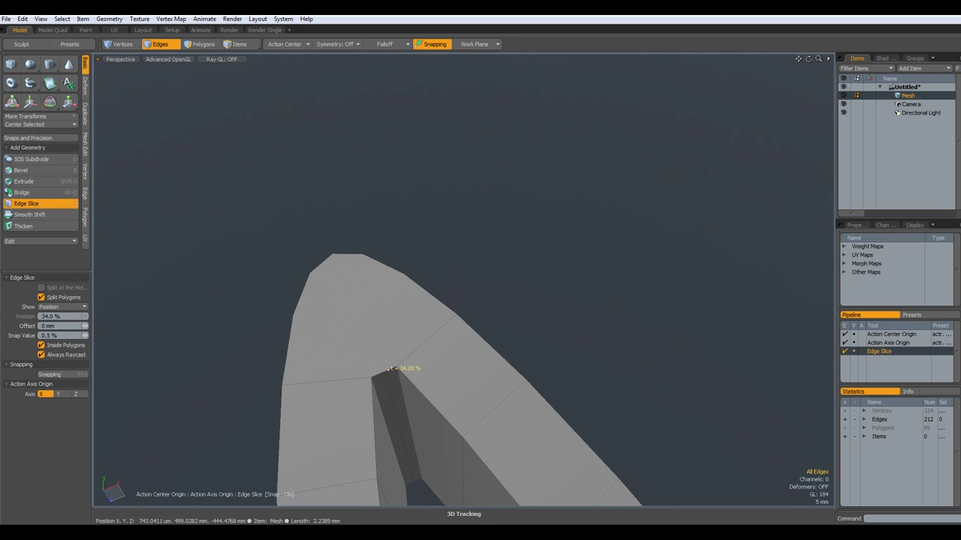
left_click(387, 369)
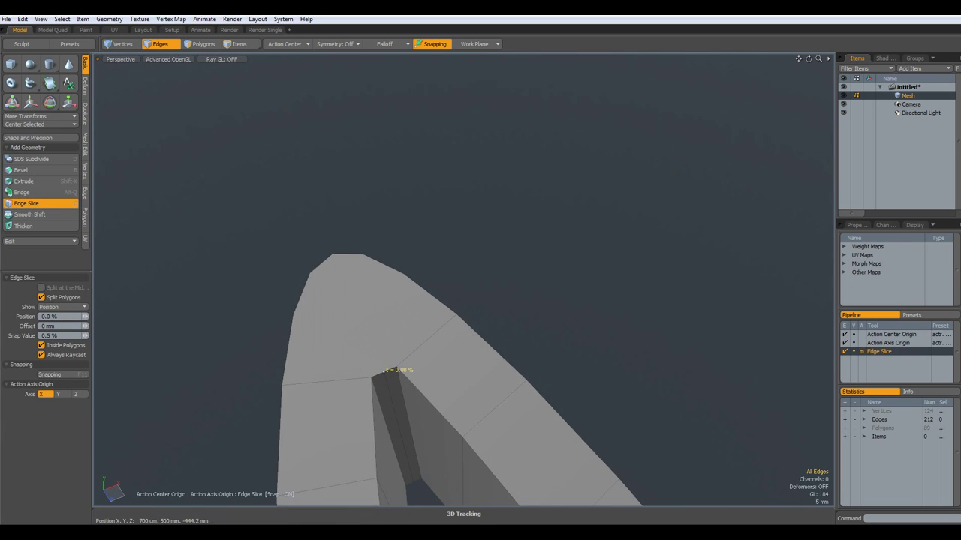
left_click(296, 307)
key("ctrl")
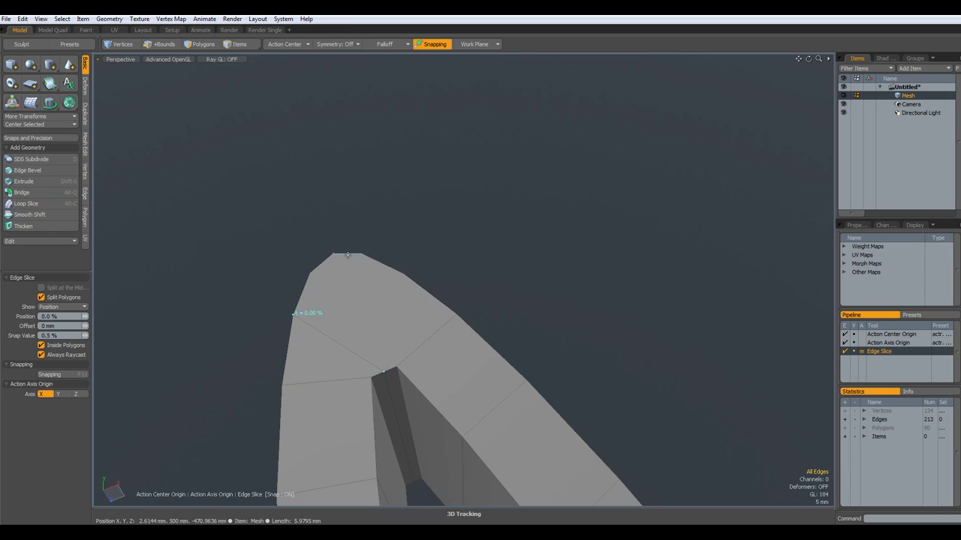
left_click(348, 255, "ctrl")
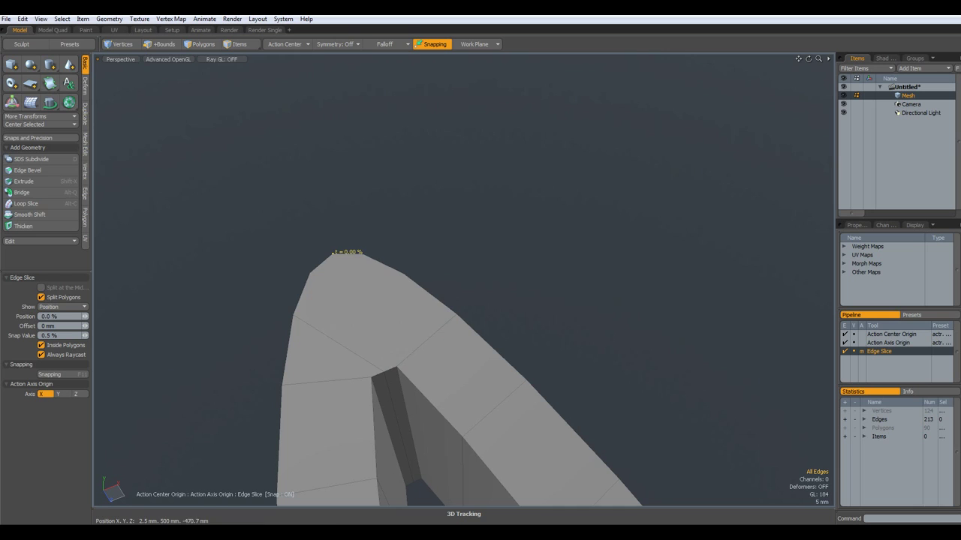
left_click(389, 371)
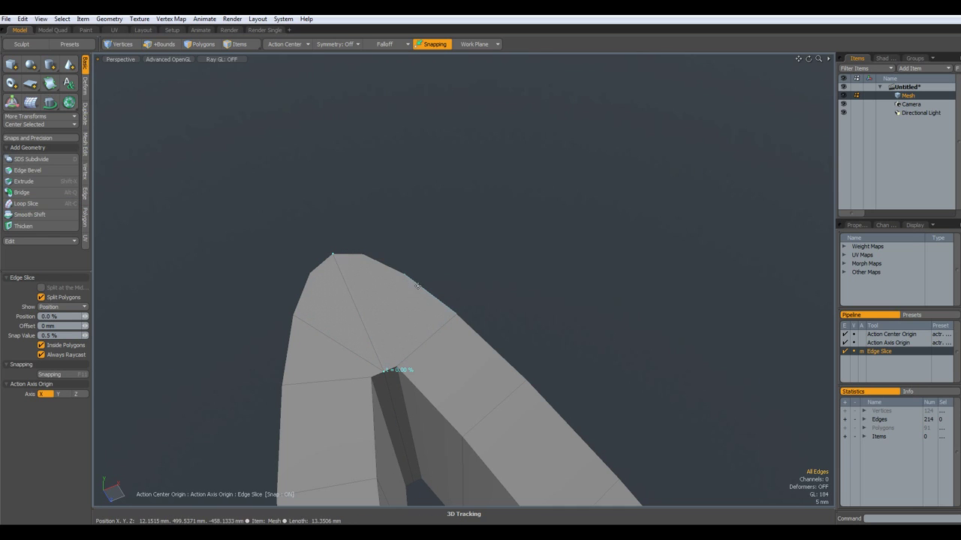
left_click(404, 272, "ctrl")
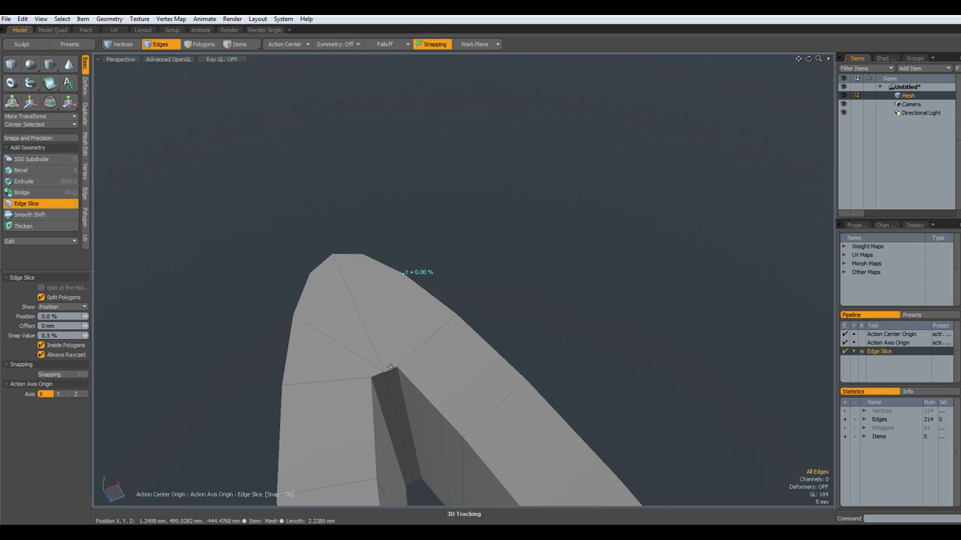
left_click(387, 369)
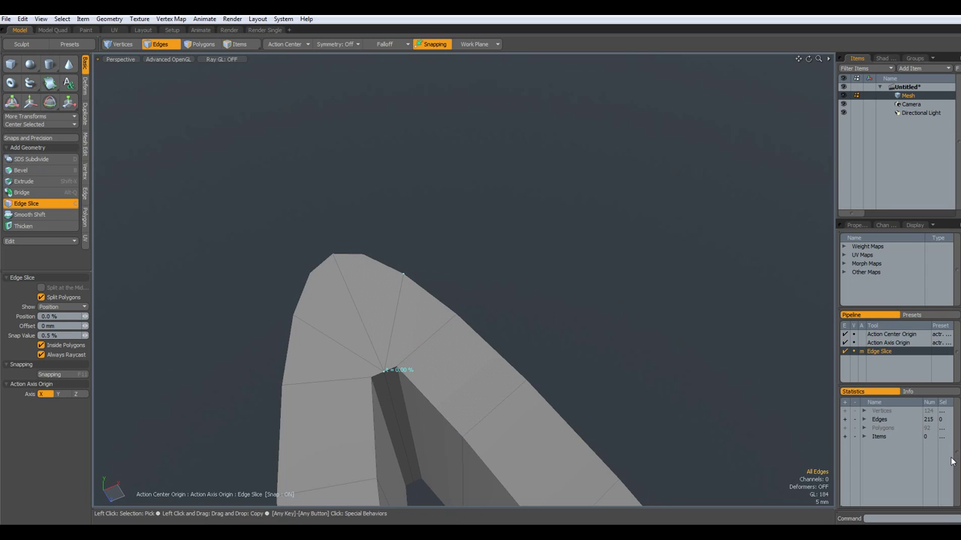
Break down the polygon statistics by vertex count to check the mesh for anything other than quads.
left_click(864, 428)
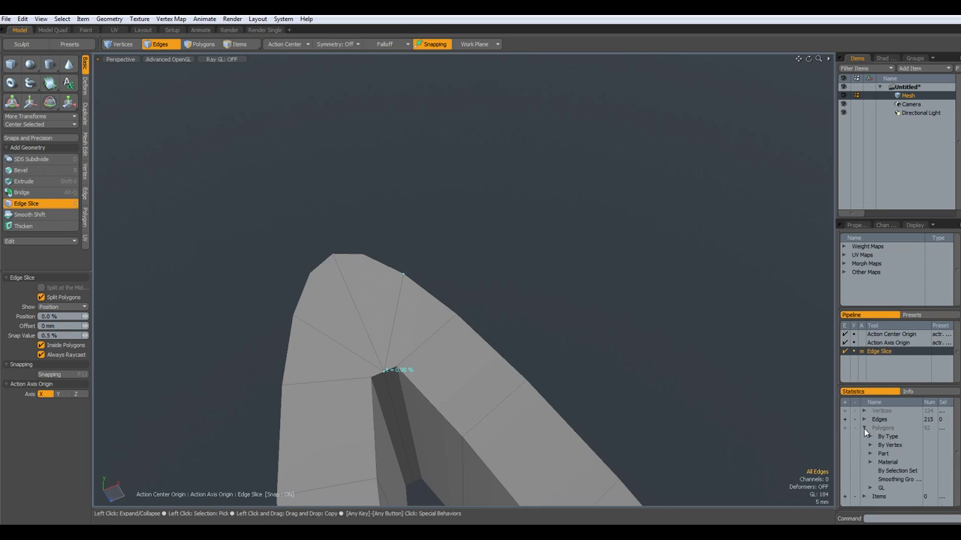
left_click(870, 445)
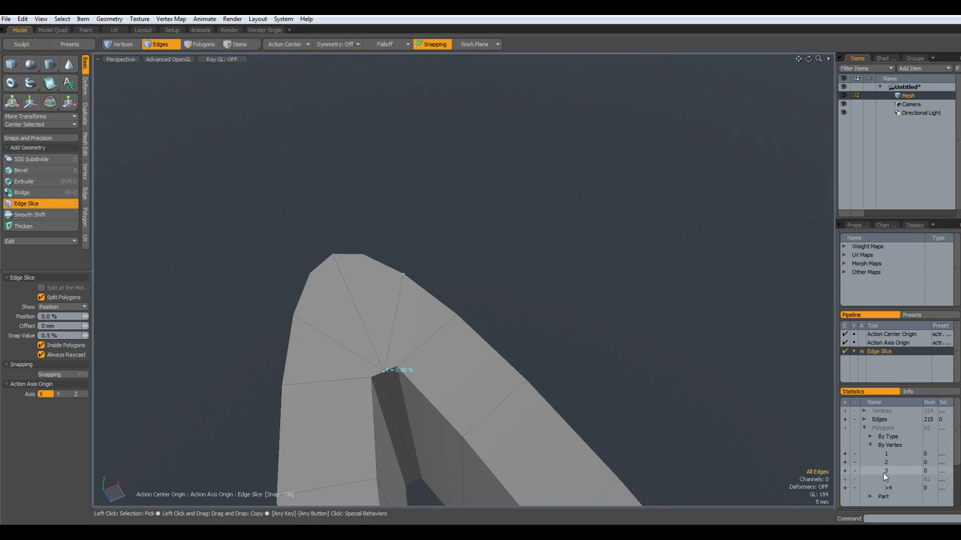
scroll(379, 338, "down", 6)
scroll(379, 339, "up", 5)
Add one edge loop around the shell's walls close to the top rim and clear the selection.
left_click_drag(387, 396, 309, 264, "alt+shift")
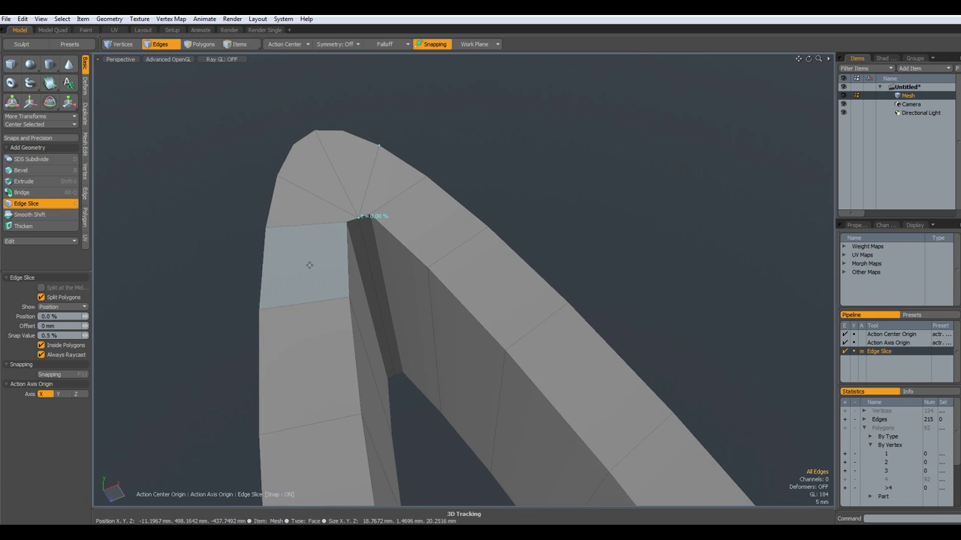
left_click(85, 195)
left_click(34, 149)
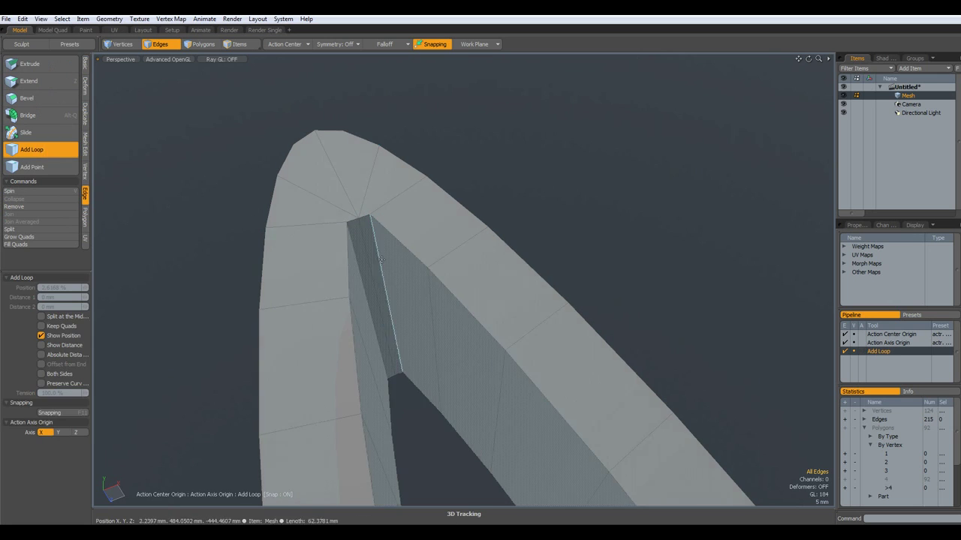
left_click_drag(363, 239, 366, 221)
key("q")
left_click(596, 209)
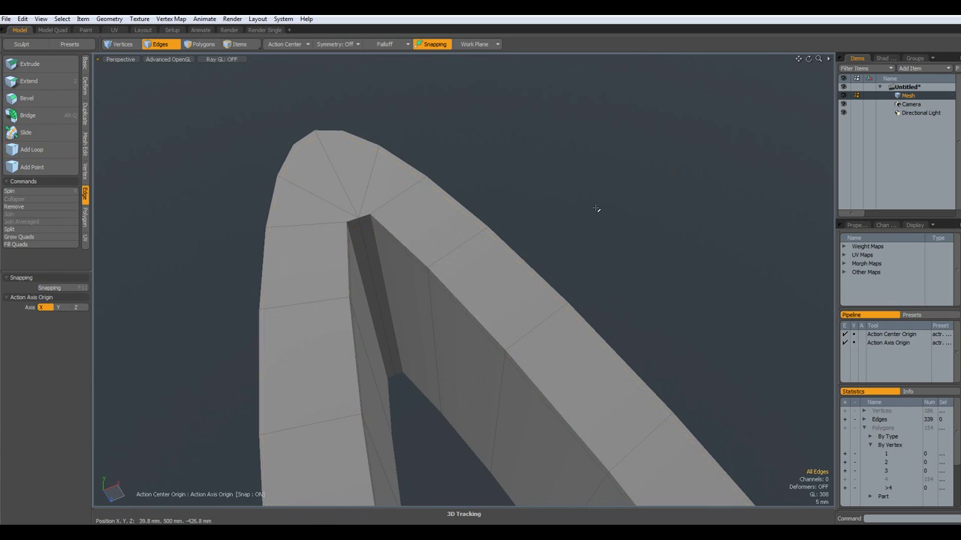
Preview the shell with subdivision smoothing, examine the shading around the bend's inner corner, and return to the unsmoothed mesh.
left_click_drag(590, 221, 557, 208, "alt")
key("Tab")
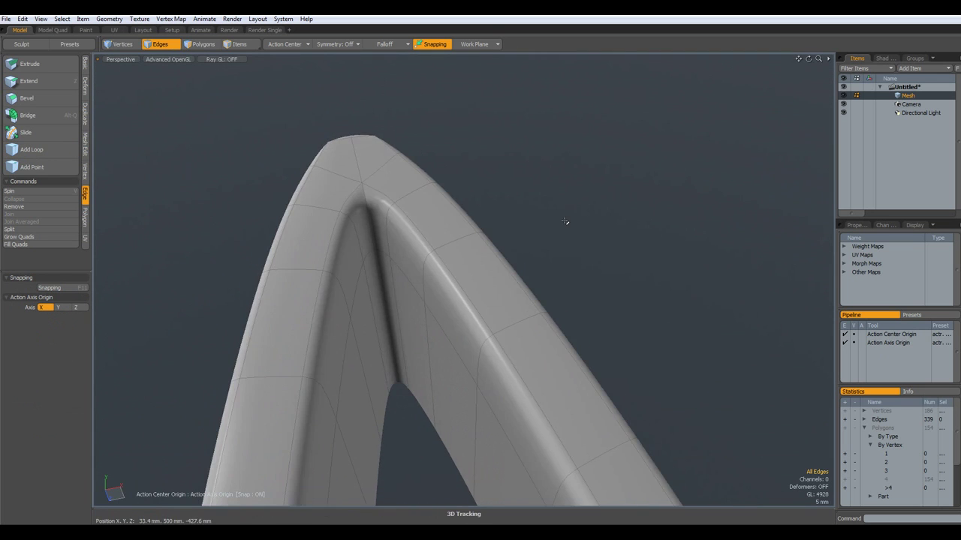
left_click_drag(301, 204, 326, 209, "alt")
scroll(338, 195, "up", 2)
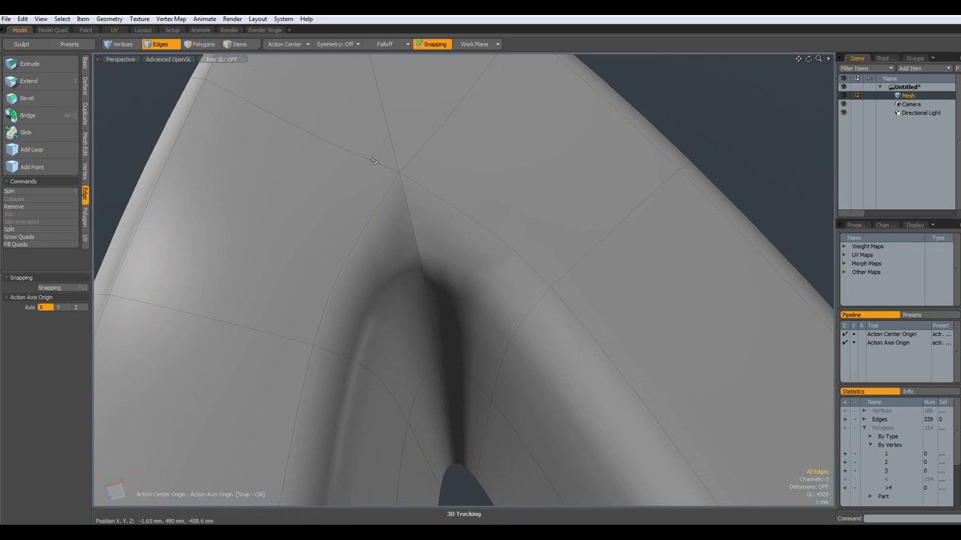
key("Tab")
scroll(492, 219, "down", 4)
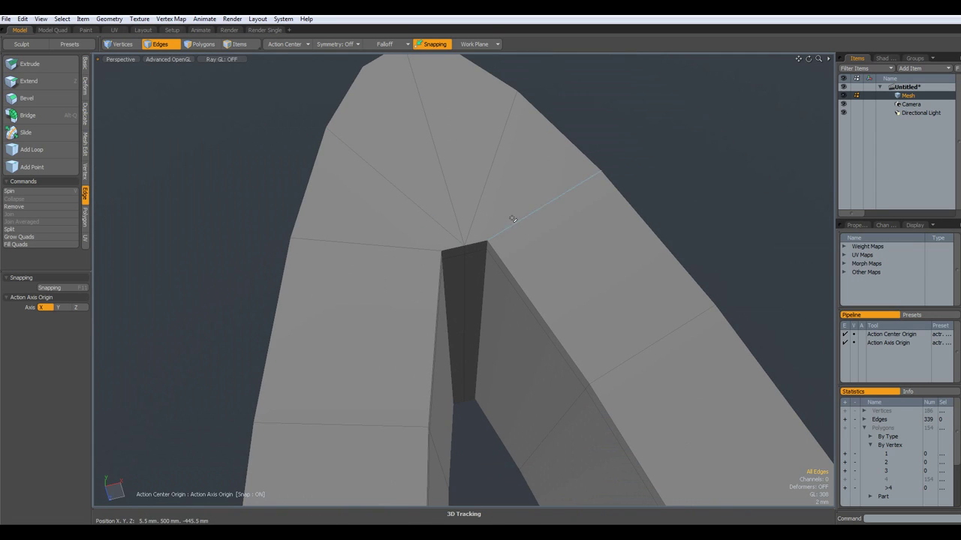
scroll(506, 222, "down", 3)
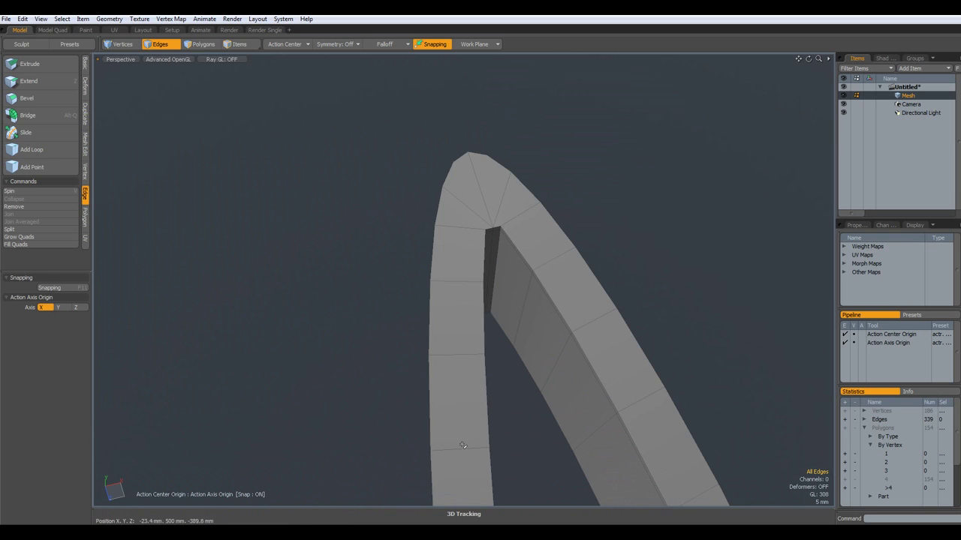
Select one crosswise edge on each arm's top cap, try a symmetric Loop Slice with count 2 at 10%, and undo the slice.
left_click_drag(456, 446, 436, 410, "alt+shift")
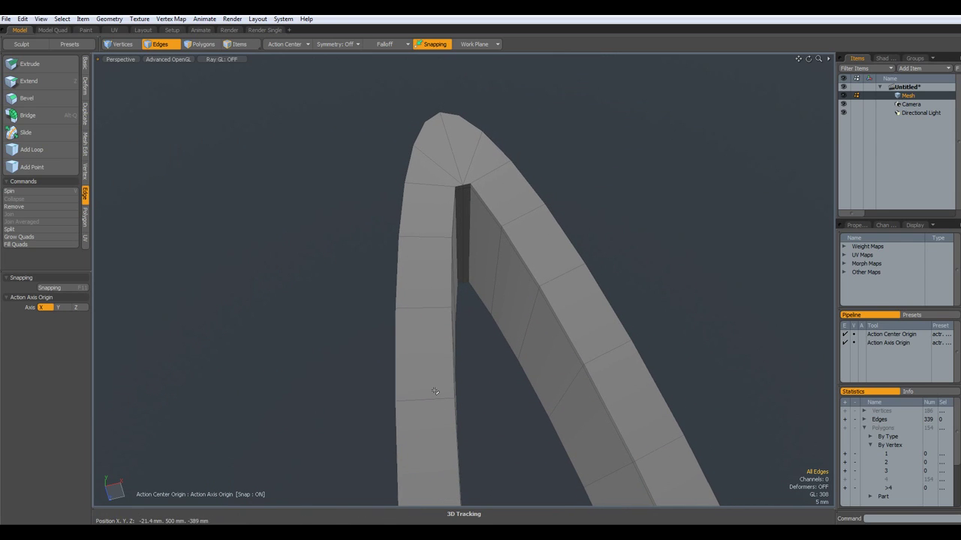
left_click(434, 391)
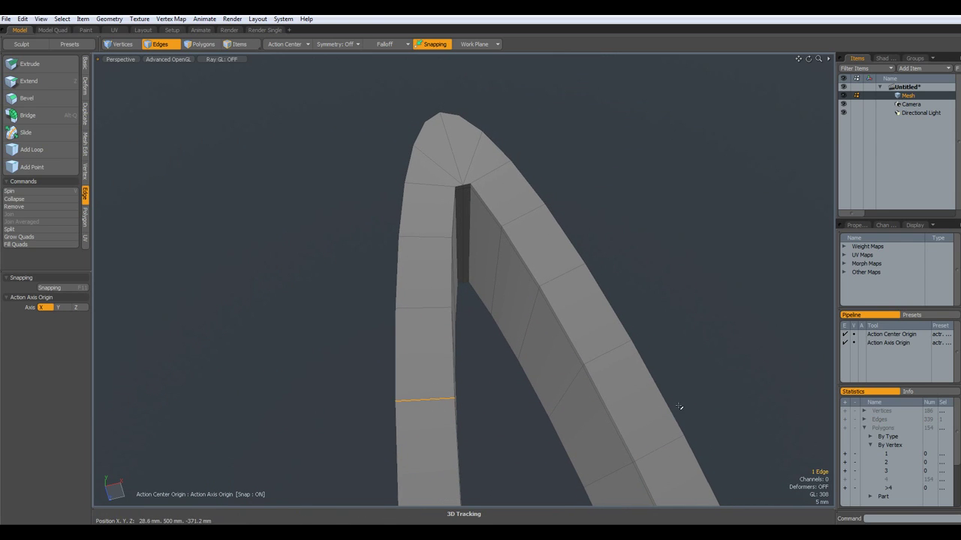
left_click(614, 347, "shift")
key("alt+c")
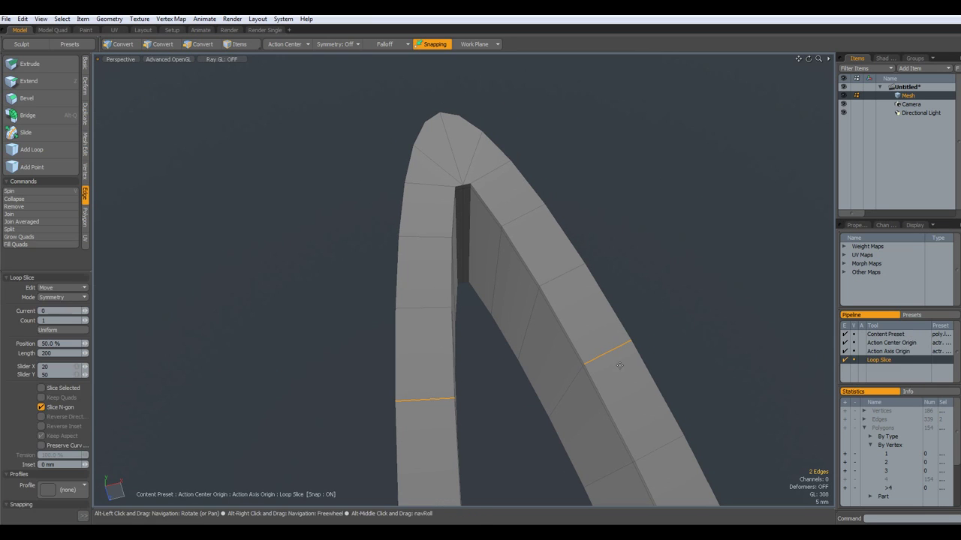
left_click(619, 365)
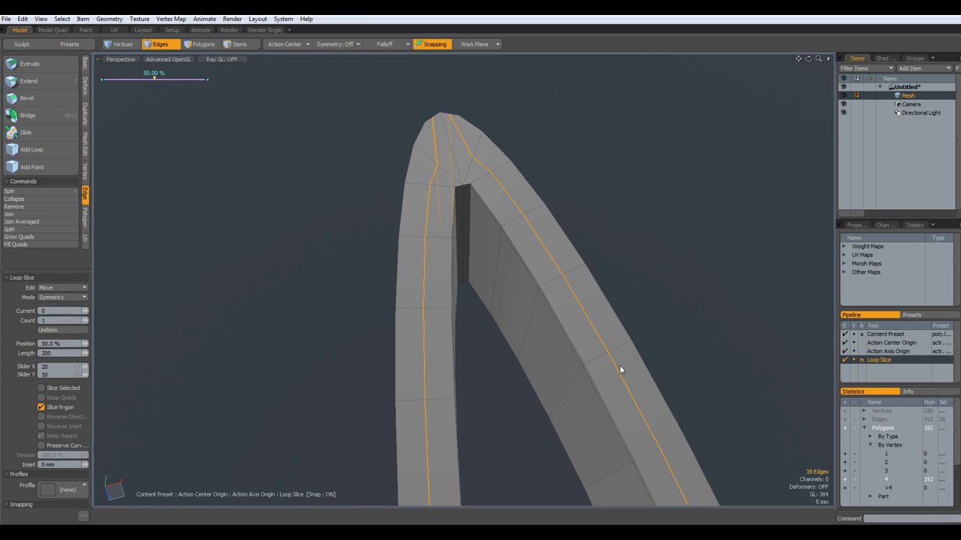
left_click(87, 320)
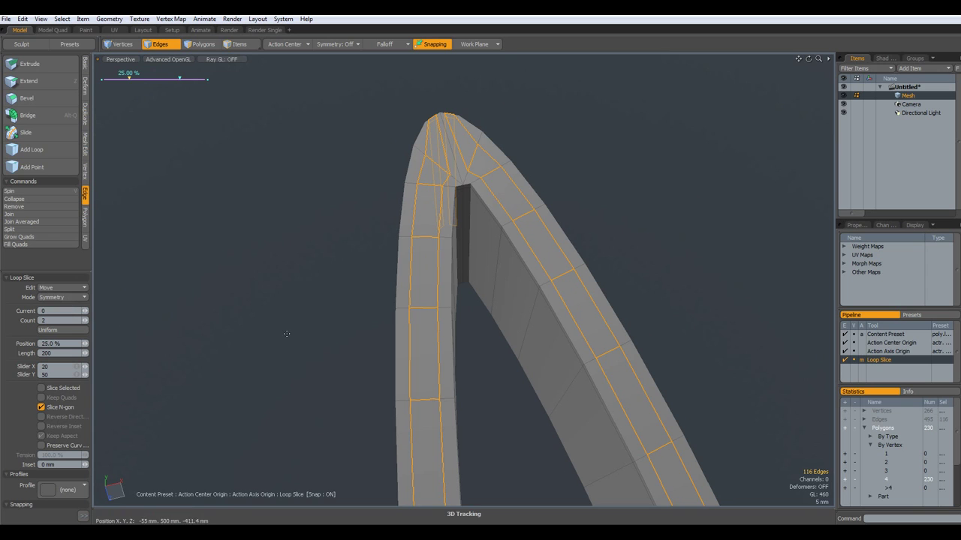
left_click_drag(117, 78, 114, 78)
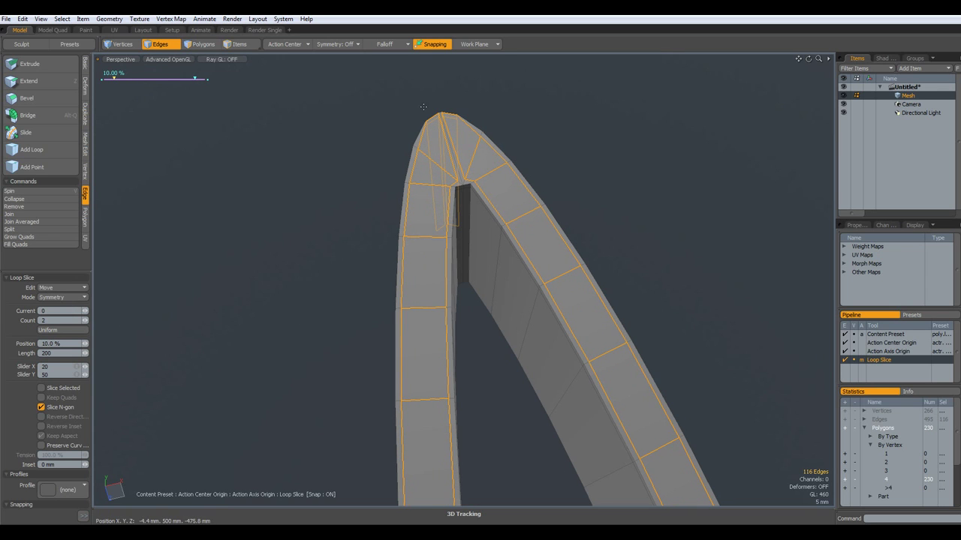
key("space")
scroll(466, 140, "up", 4)
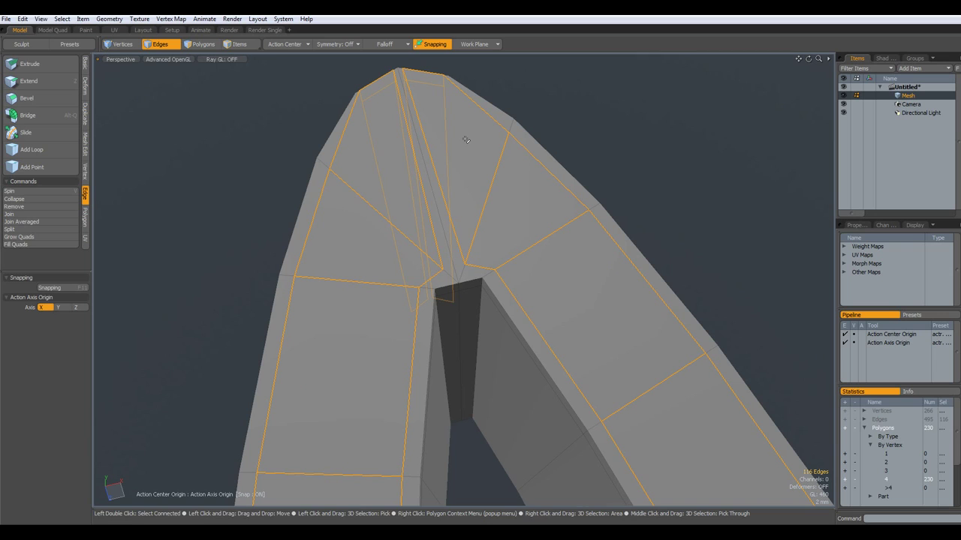
key("BackSpace")
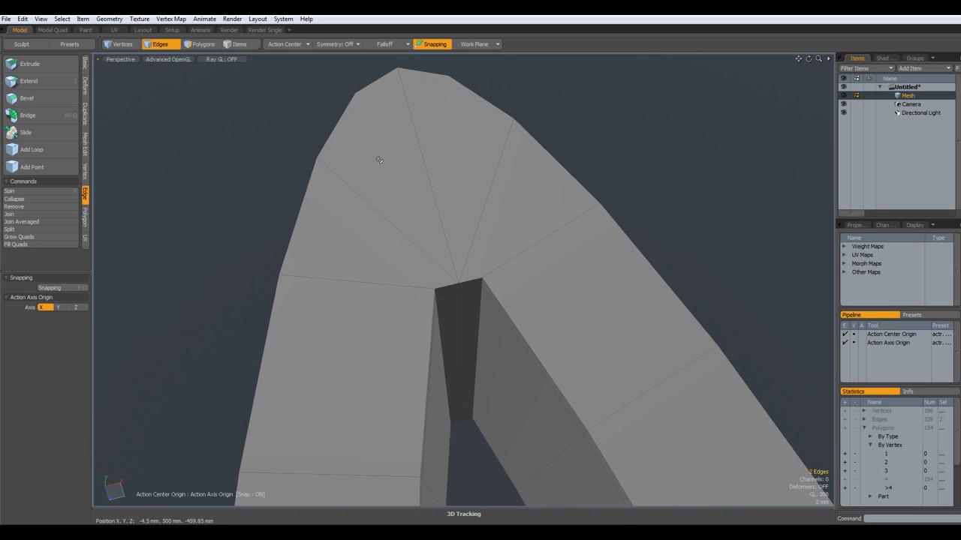
Select the two top polygons at the tip of the bend and hide them.
key("3")
left_click_drag(382, 156, 433, 159)
key("Delete")
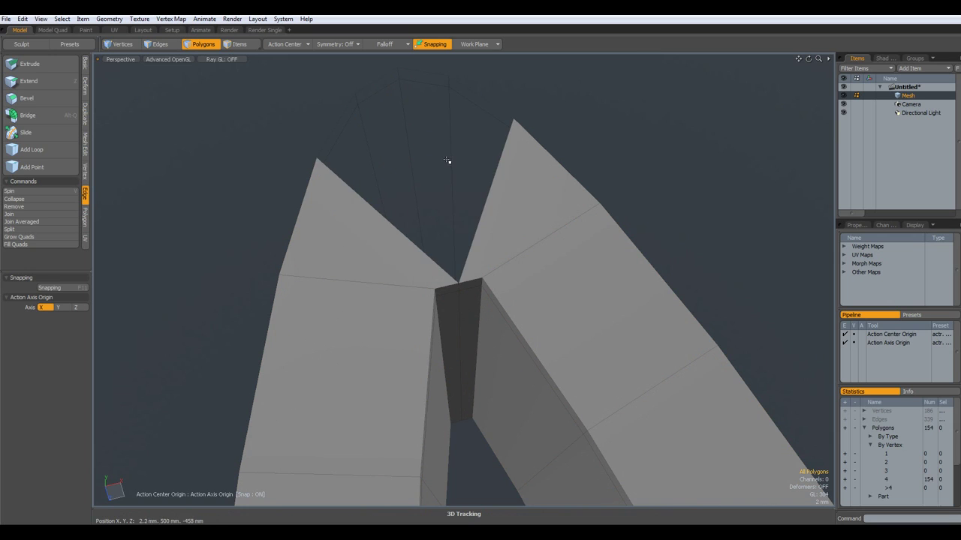
scroll(448, 160, "down", 3)
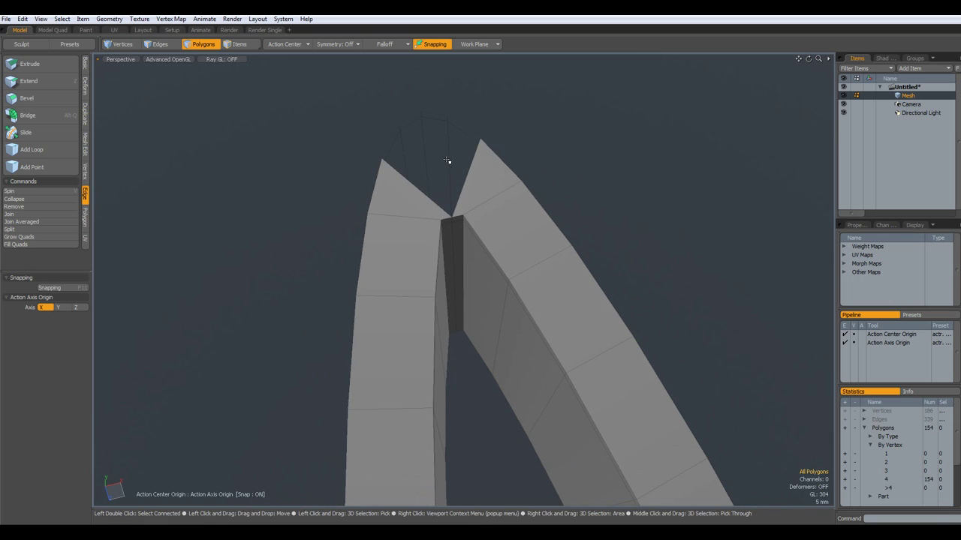
Loop-slice both arms from the selected cap edges with two symmetric slices at 10%, and unhide the tip polygons.
key("2")
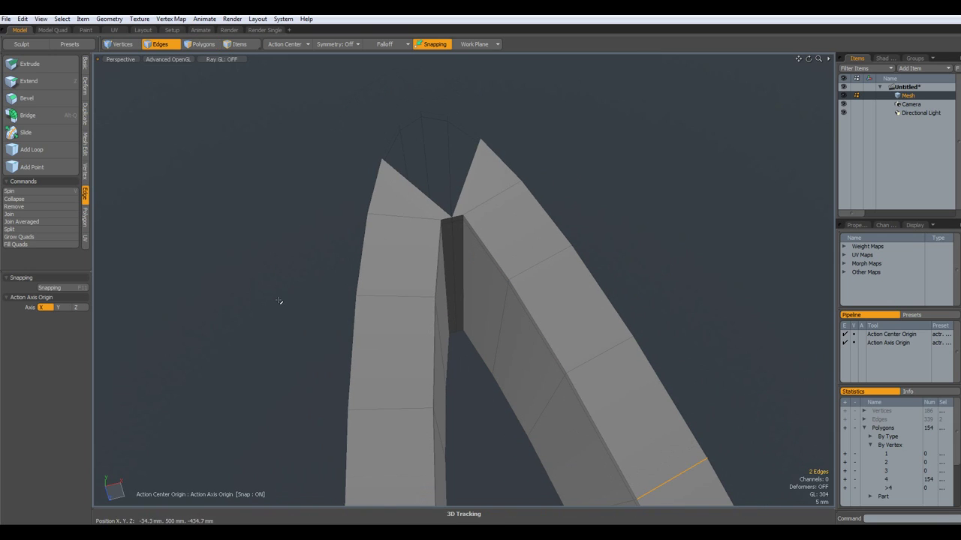
key("alt+c")
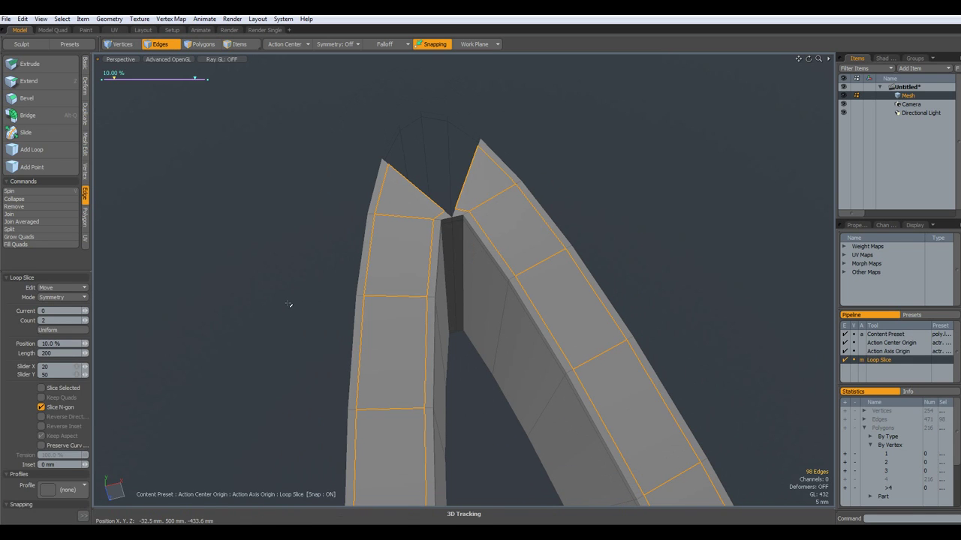
key("space")
key("u")
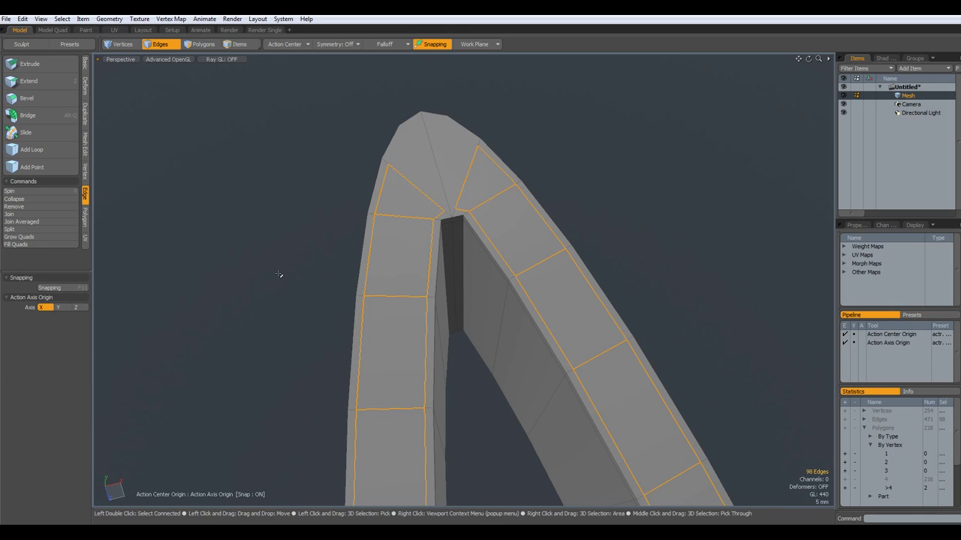
Edge-slice around the bend's inner corner, joining both arms' inner slice ends through the central edge at 7%.
scroll(453, 166, "up", 5)
scroll(452, 166, "down", 3)
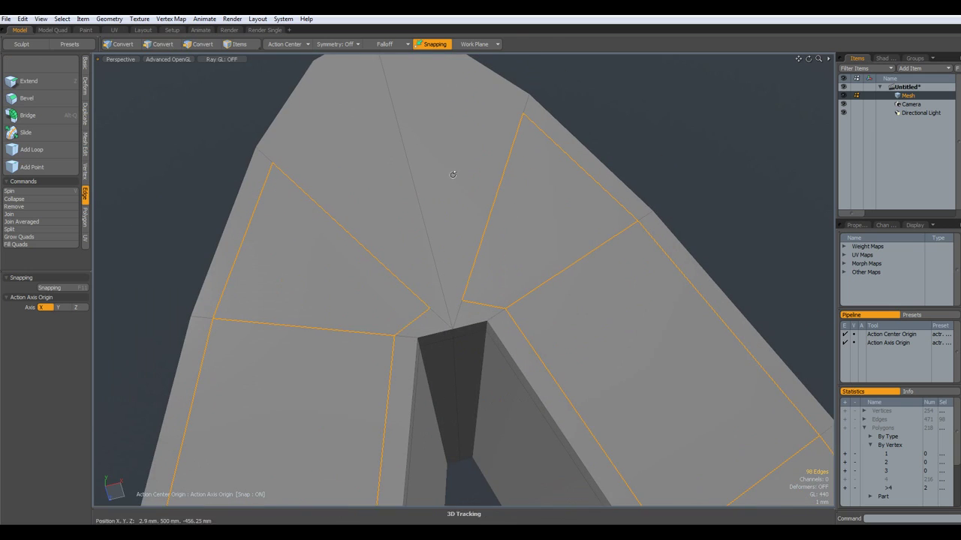
left_click_drag(452, 173, 451, 276, "alt+shift")
left_click(657, 201)
key("alt+c")
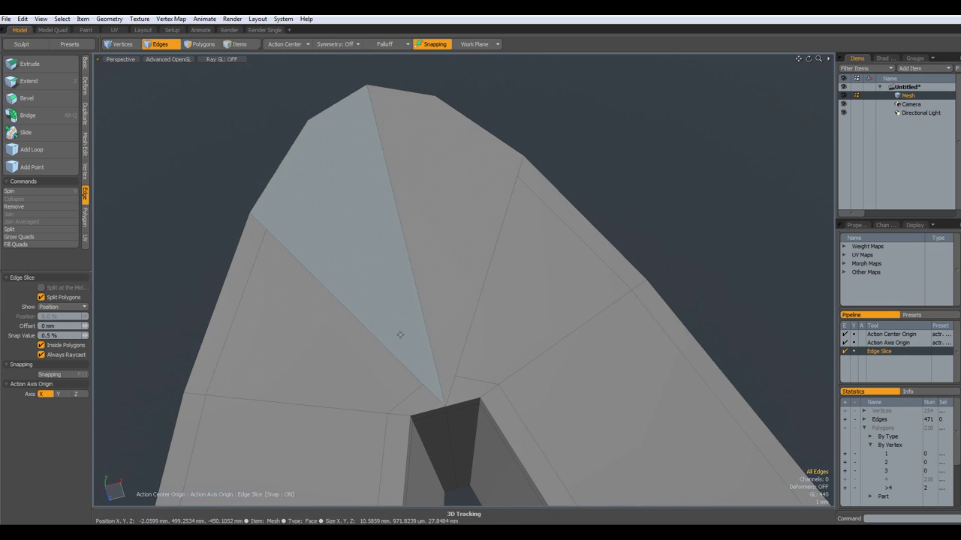
left_click(438, 370)
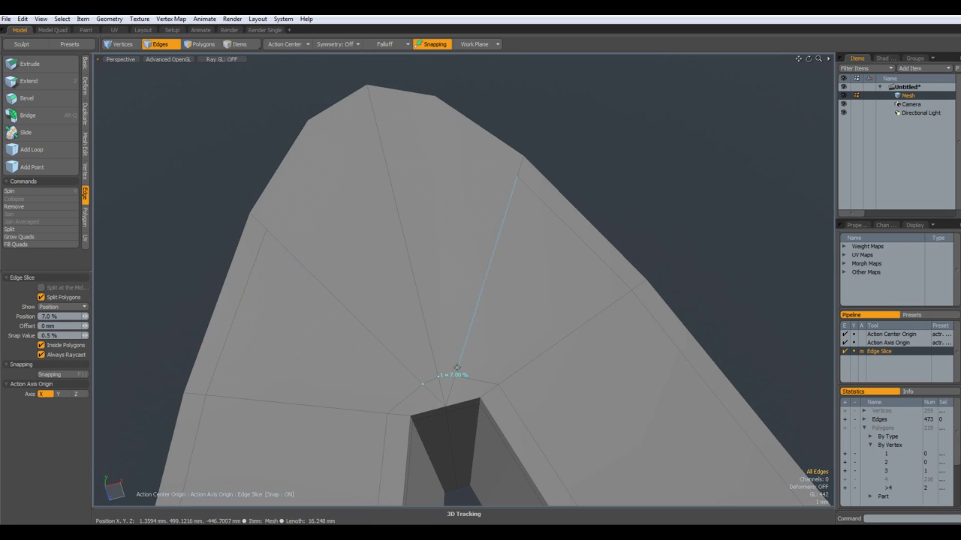
left_click(454, 373)
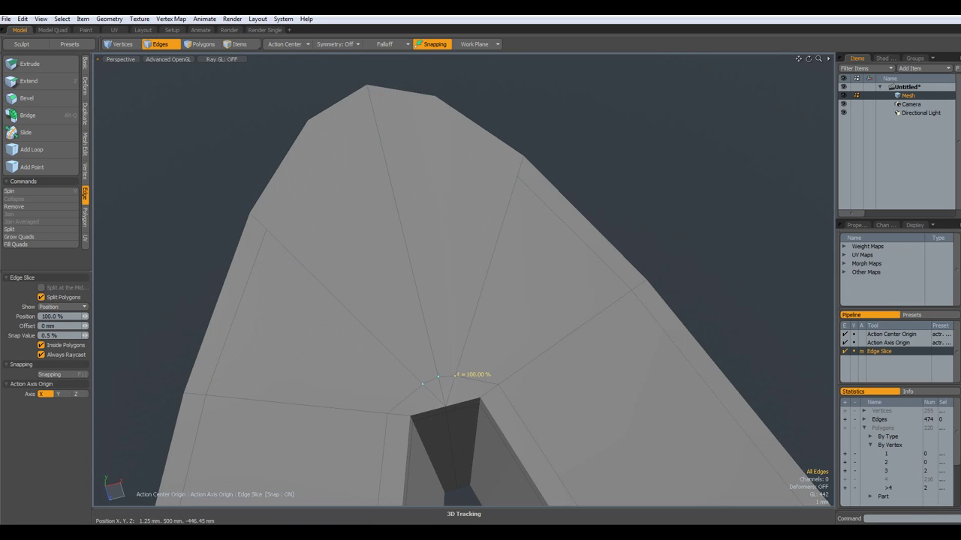
Edge-slice around the bend's outer tip, joining both arms' outer slice ends through two points inside the polygons and the central edge at 79.5%.
left_click(273, 234, "shift")
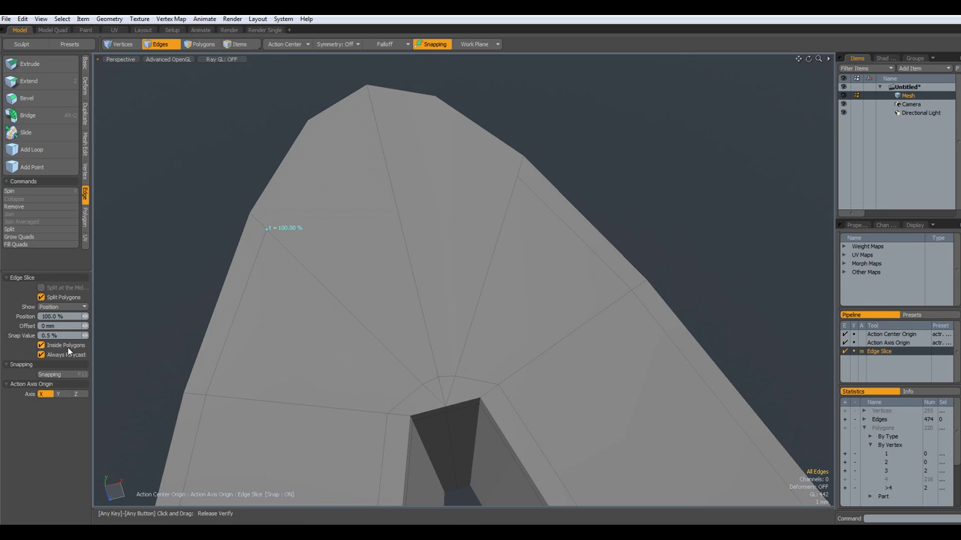
left_click(327, 142)
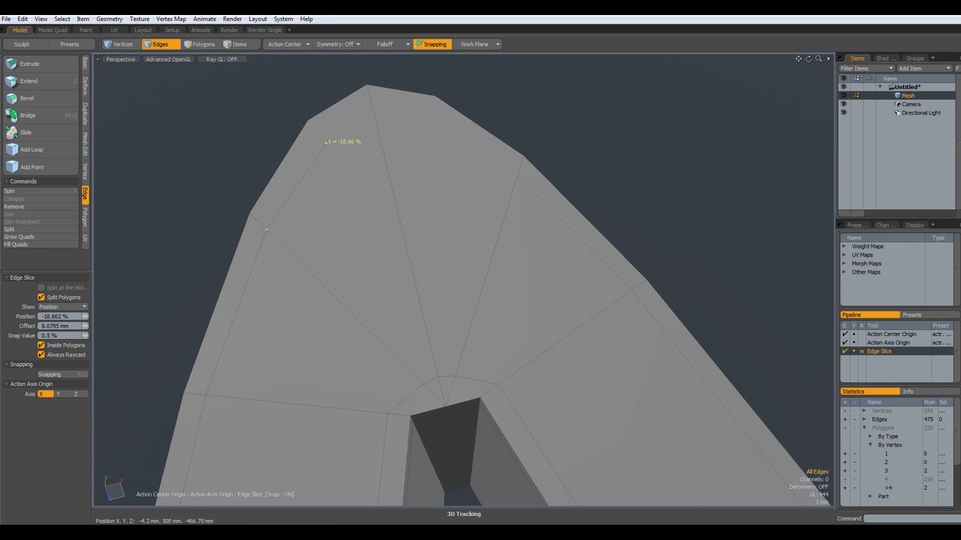
left_click(378, 132)
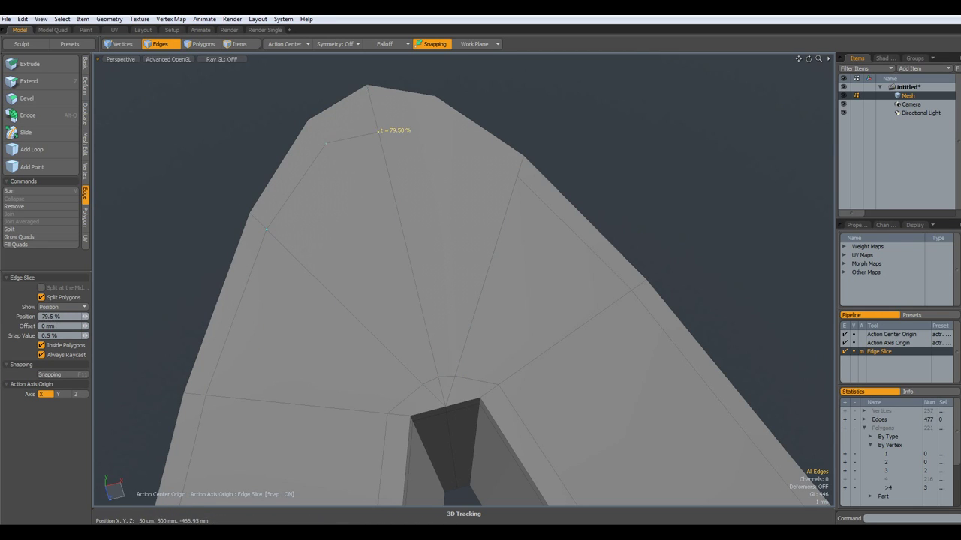
left_click(428, 131)
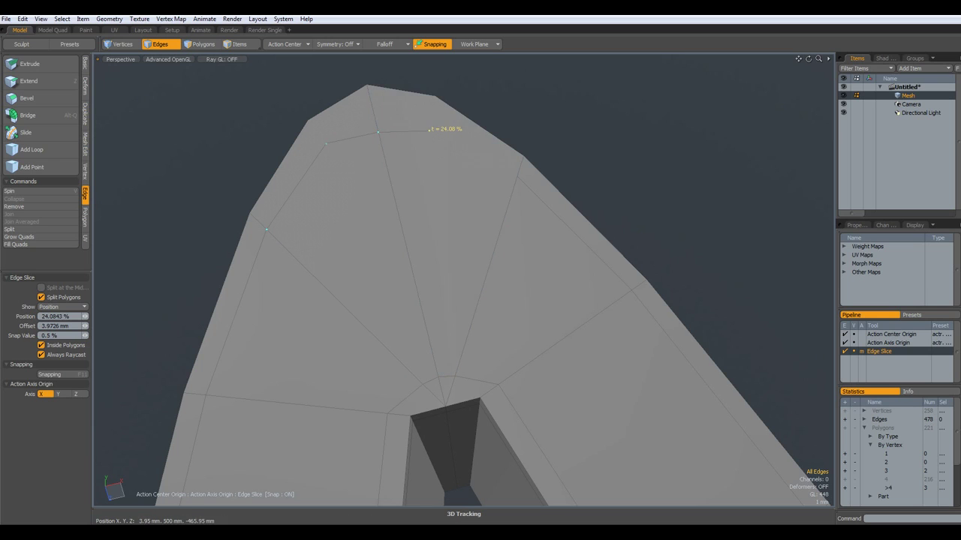
left_click(518, 174)
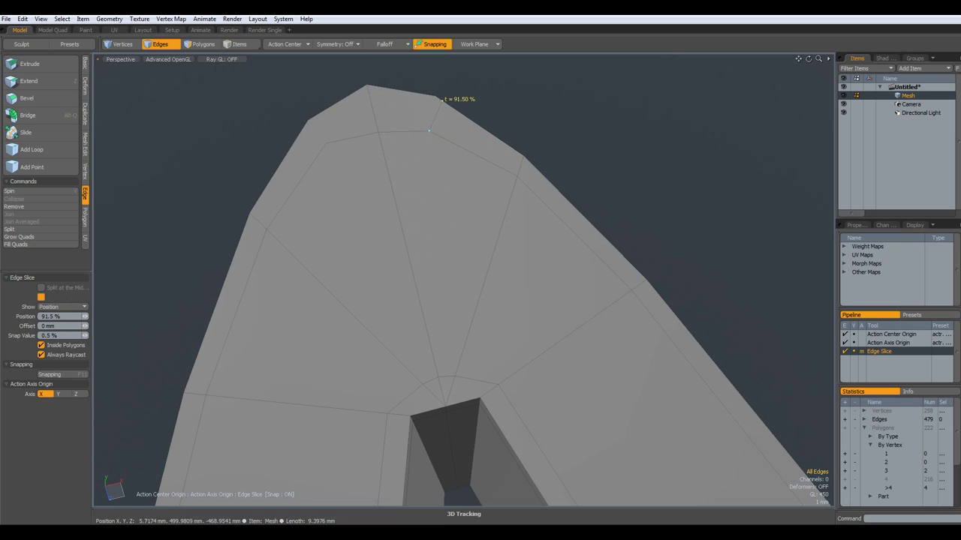
Edge-slice from the two free corner points of the tip slice to the nearest vertices on the outer border.
left_click(435, 95)
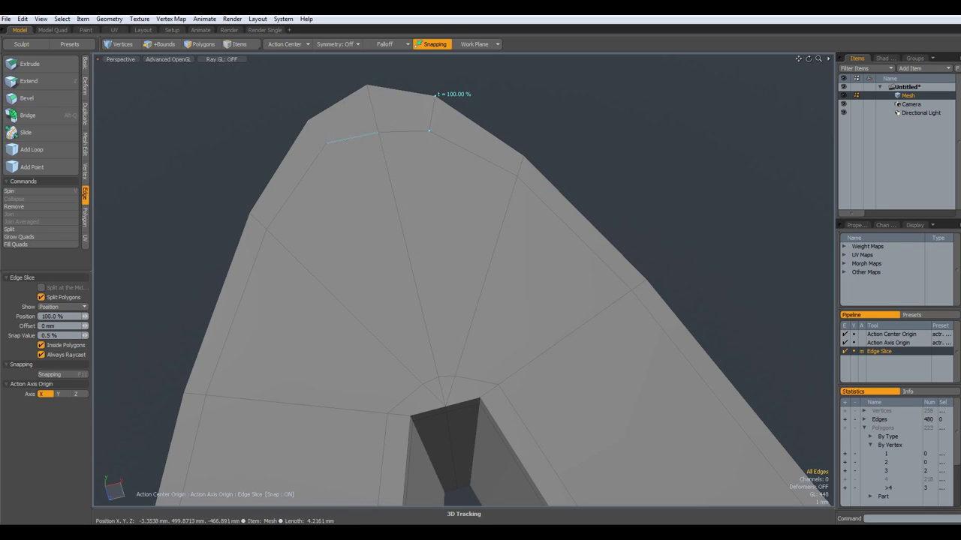
left_click(337, 140, "shift")
left_click(310, 117)
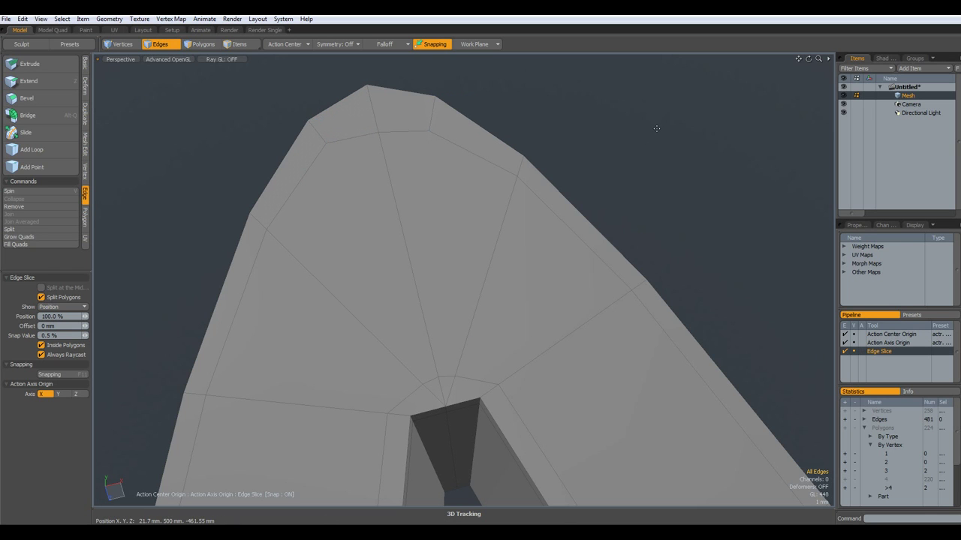
Turn on subdivision for the mesh and join the three inner slice vertices around the bend's inner corner into the central one.
key("Tab")
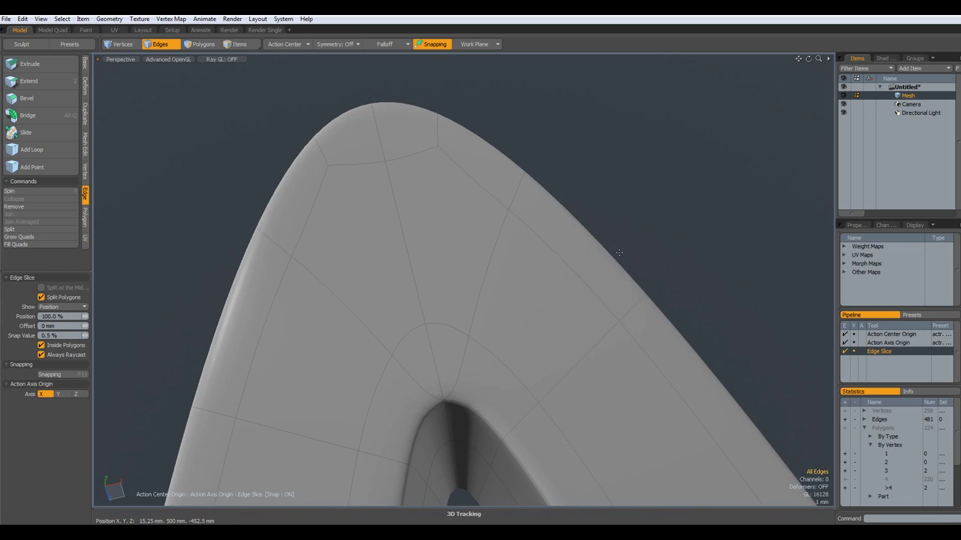
left_click_drag(500, 300, 485, 352, "alt")
scroll(491, 384, "up", 2)
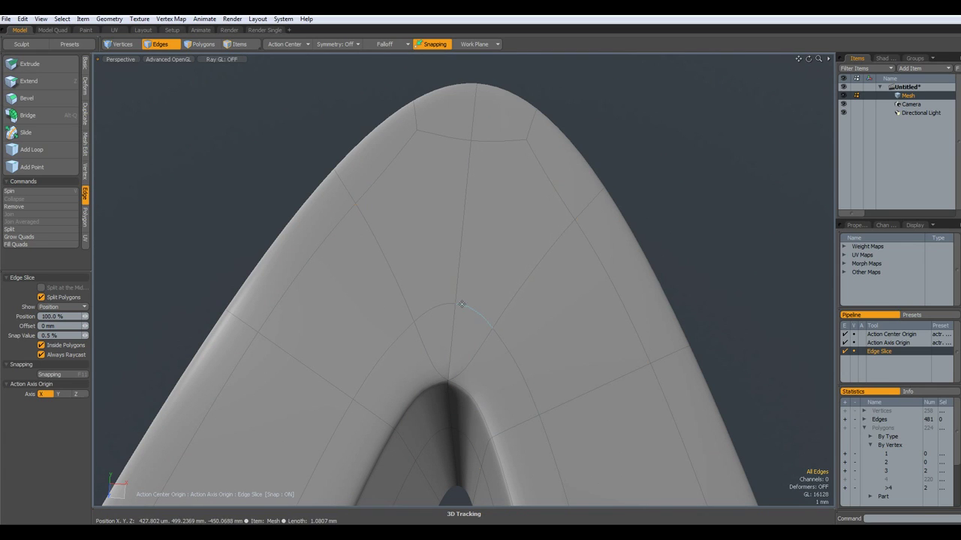
key("1")
left_click(414, 321)
left_click(492, 328, "shift")
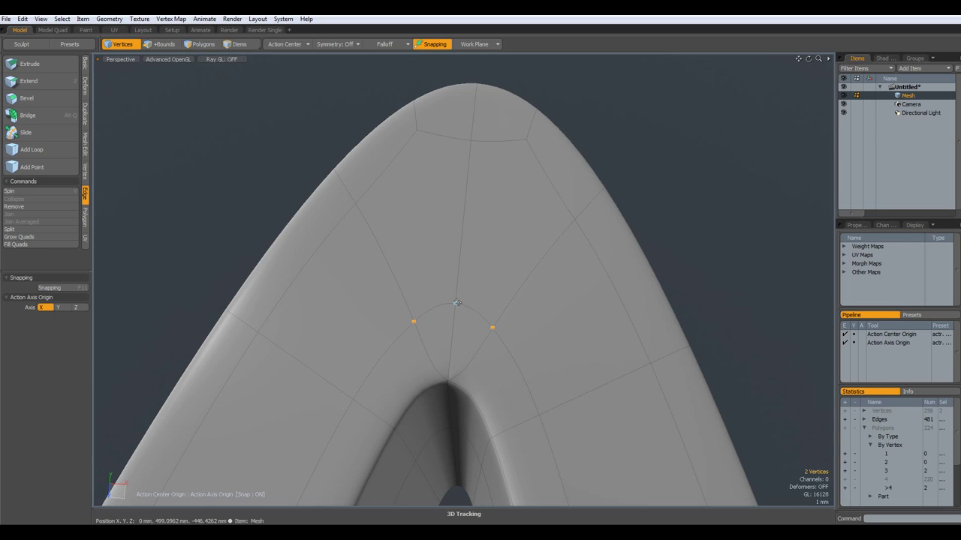
left_click(455, 303, "shift")
key("ctrl+j")
Examine the subdivided bend's top cap, inner corner and side walls from several angles.
left_click_drag(473, 334, 514, 270, "alt")
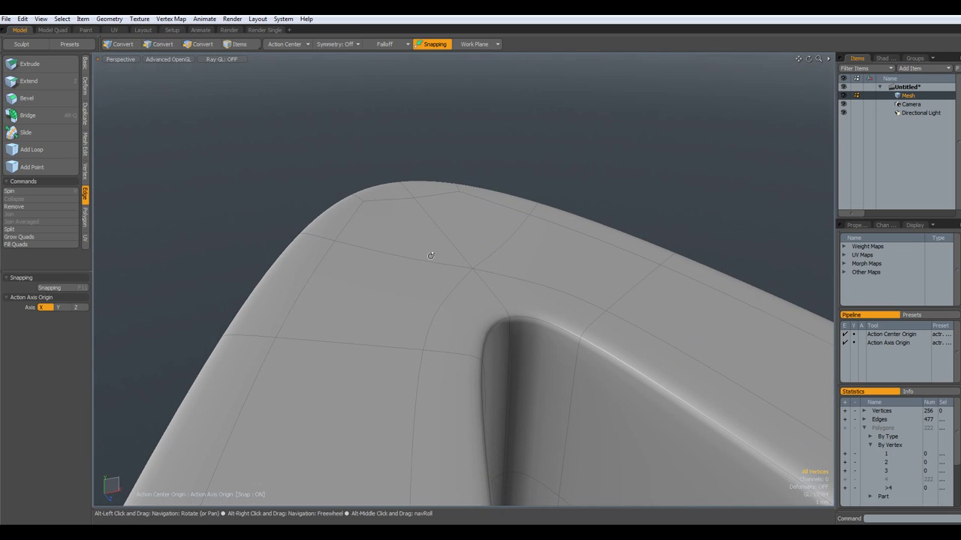
left_click_drag(436, 314, 575, 272, "alt")
scroll(574, 272, "down", 8)
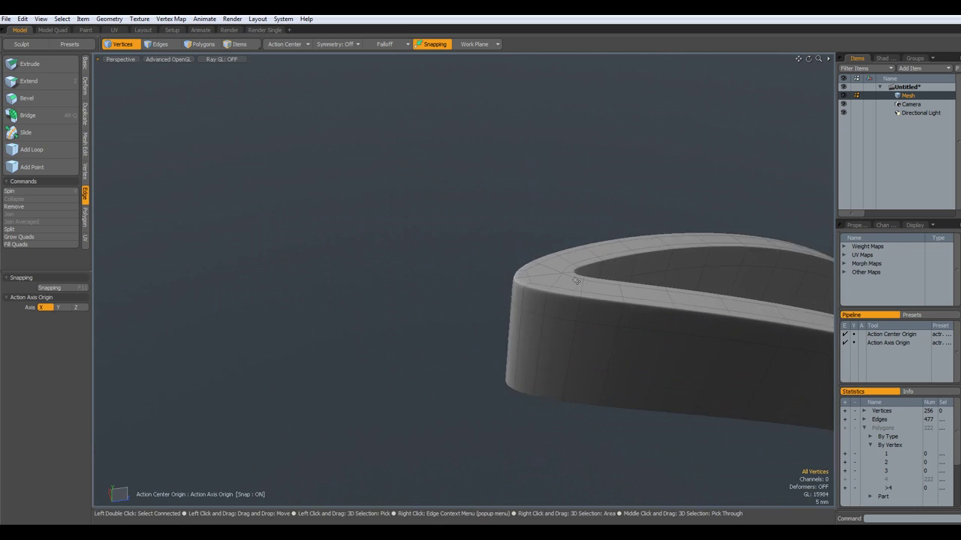
left_click_drag(677, 327, 413, 288, "alt+shift")
scroll(394, 216, "up", 4)
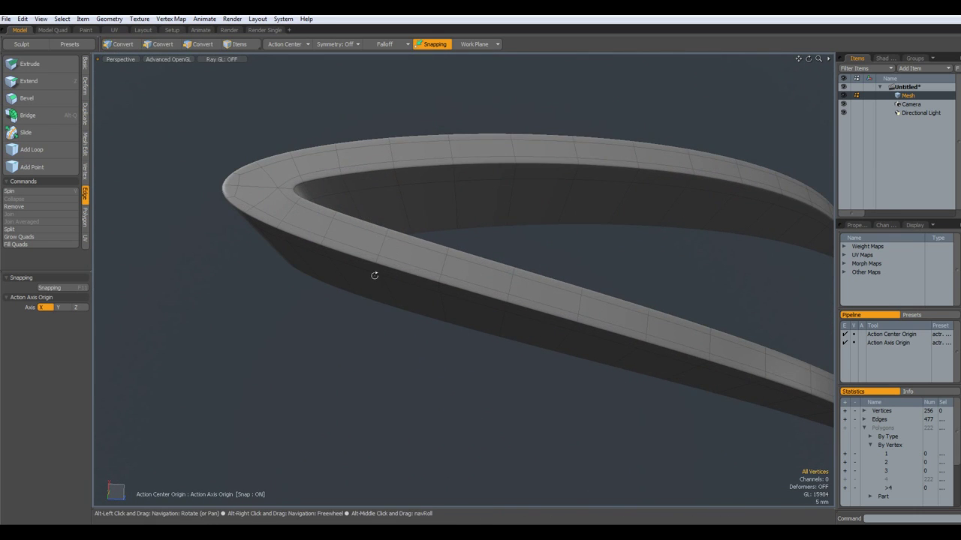
left_click_drag(576, 311, 538, 268, "alt")
scroll(454, 233, "up", 3)
scroll(455, 233, "up", 2)
left_click_drag(455, 233, 336, 298, "alt")
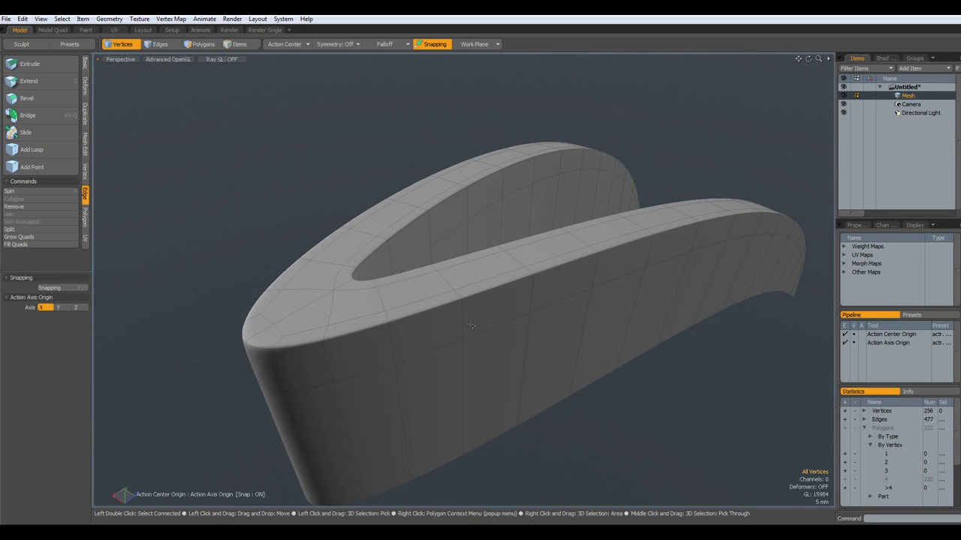